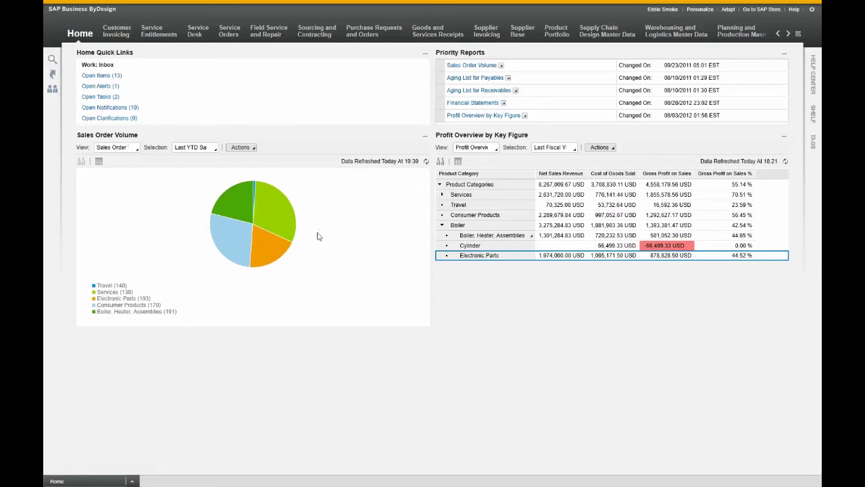
# Step: Examine the home page reports and the views and common tasks of the New Business and Sales Orders work centers
pyautogui.moveTo(242, 192)
pyautogui.moveTo(229, 239)
pyautogui.click(777, 33)
pyautogui.click(777, 34)
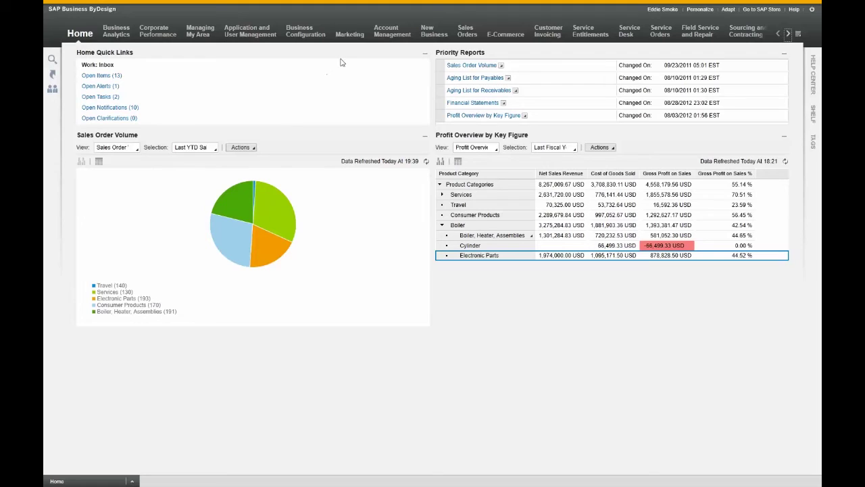
pyautogui.moveTo(434, 34)
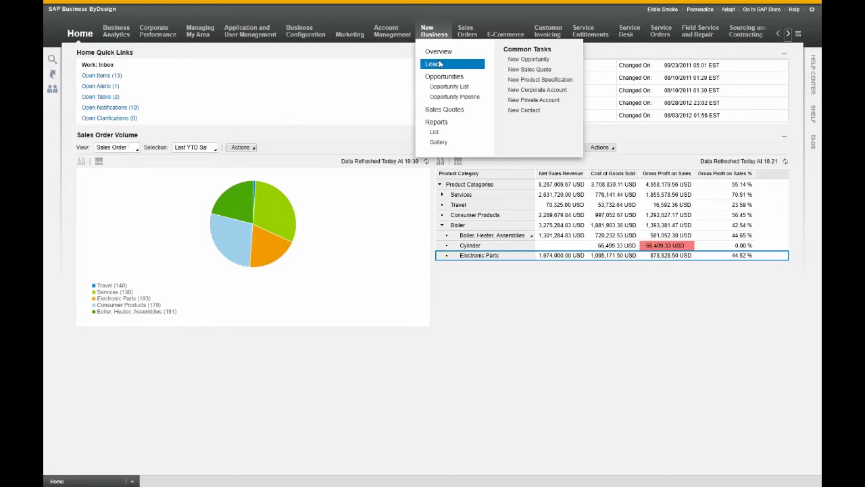
pyautogui.click(523, 112)
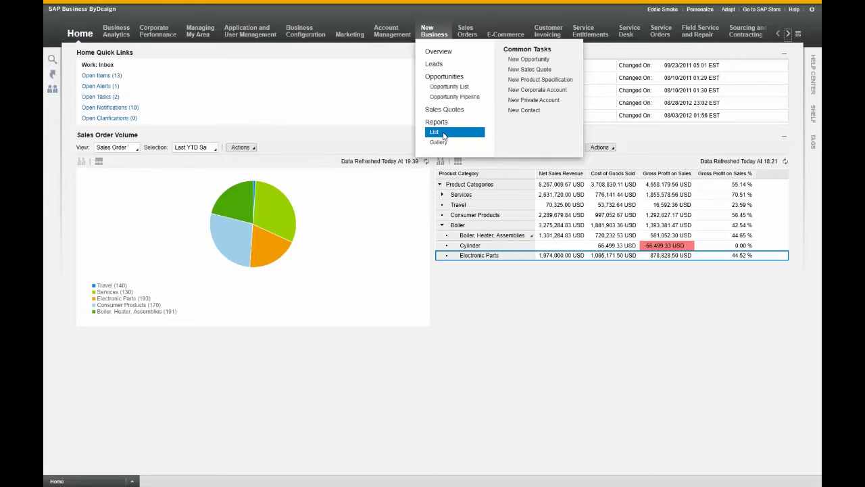
pyautogui.moveTo(465, 34)
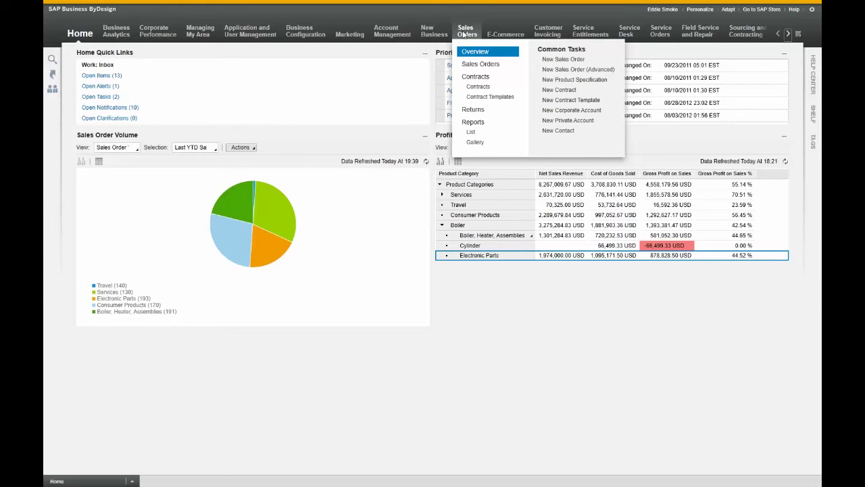
pyautogui.moveTo(549, 34)
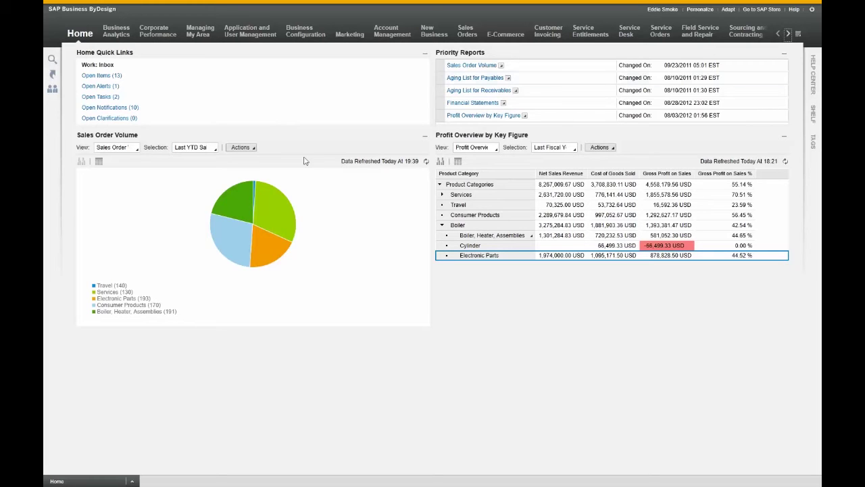
# Step: Start a new sales order from the personal shortcuts
pyautogui.click(53, 76)
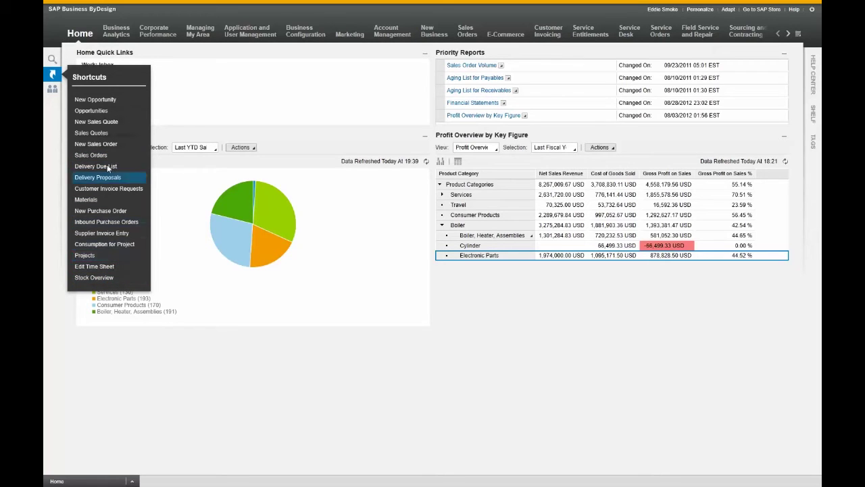
pyautogui.click(108, 124)
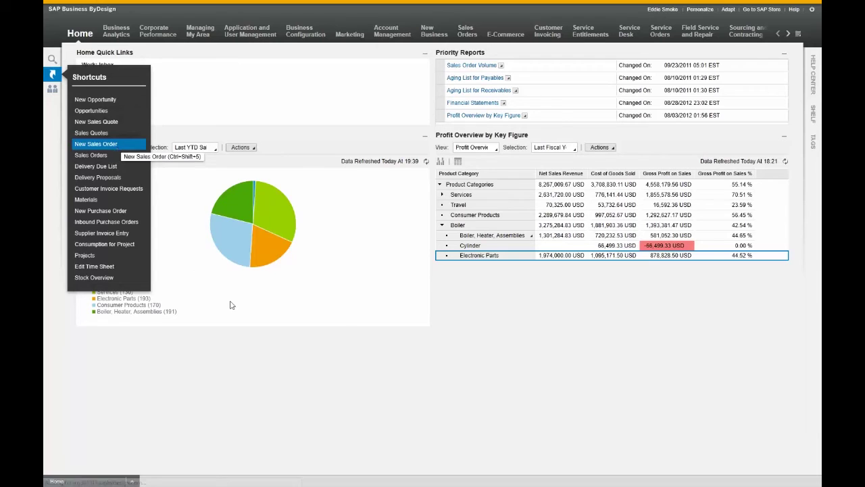
pyautogui.hotkey('ctrl', 'shift', '5')
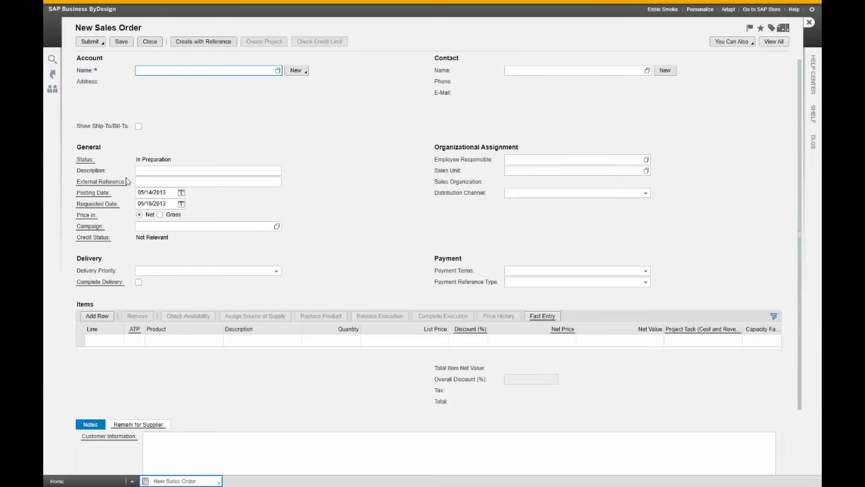
# Step: Set the sales order's account to Silverstar Wholesale Corp and enter the customer's purchase order number as the external reference
pyautogui.click(54, 73)
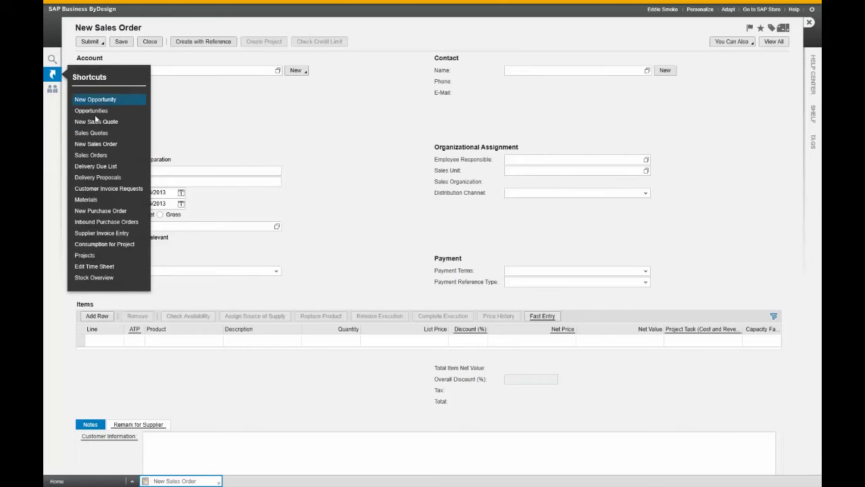
pyautogui.click(173, 71)
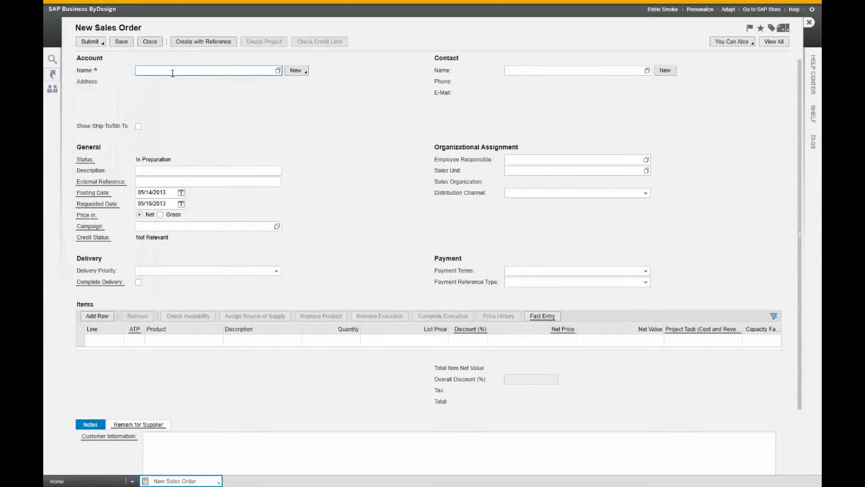
pyautogui.write('silv')
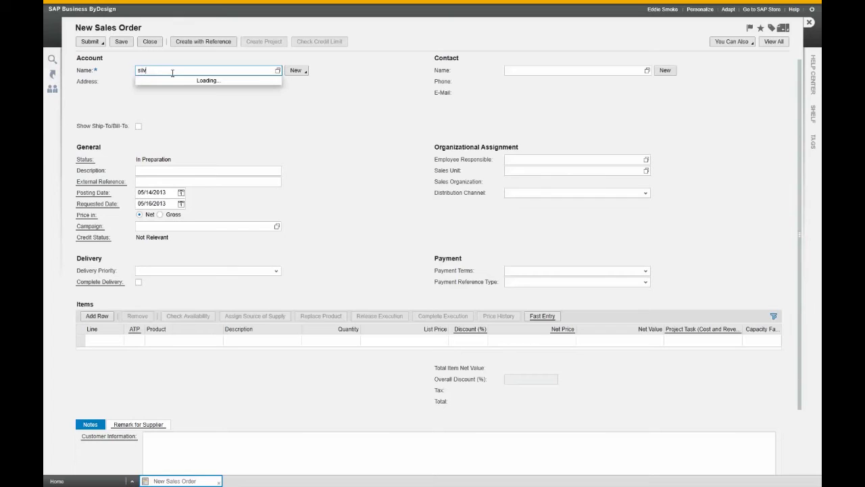
pyautogui.write('er')
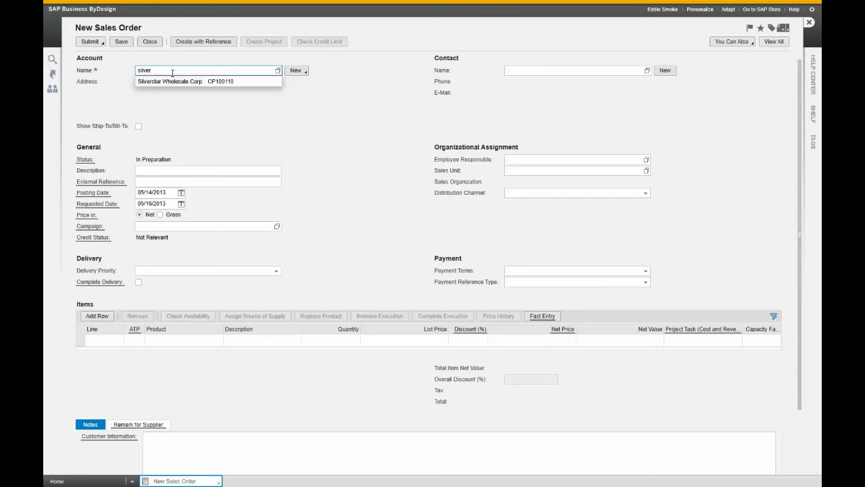
pyautogui.click(174, 81)
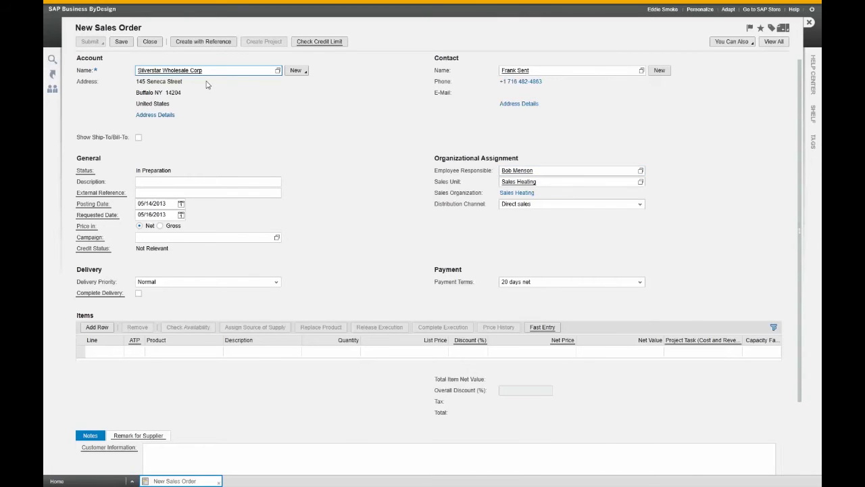
pyautogui.click(175, 193)
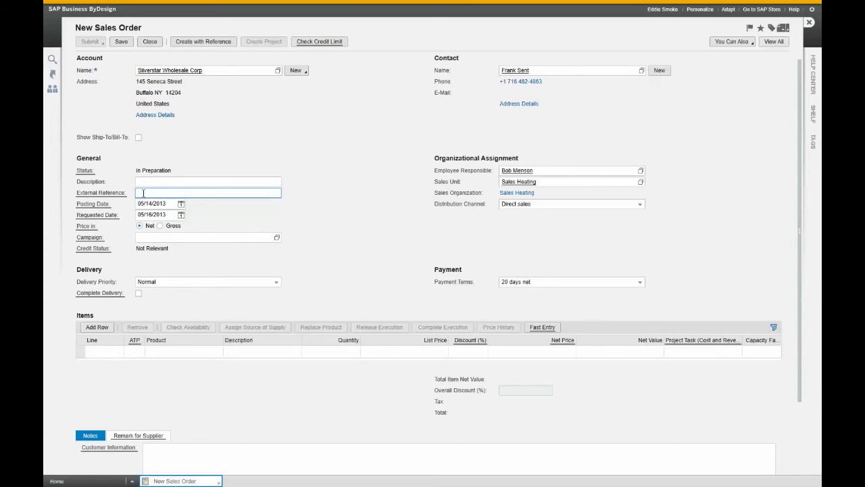
pyautogui.write('PO123')
# Step: Add a line item for product P100402 (Combi 110e) to the sales order and check its price, discount and availability
pyautogui.moveTo(97, 220)
pyautogui.click(96, 326)
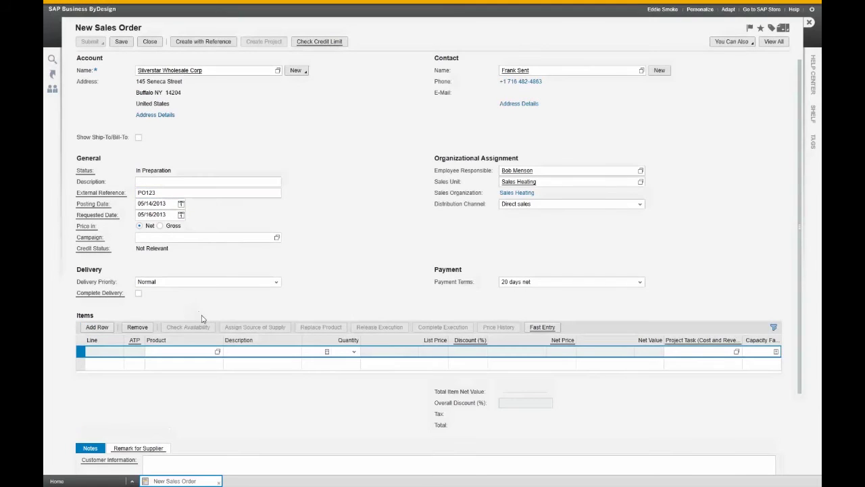
pyautogui.write('p100')
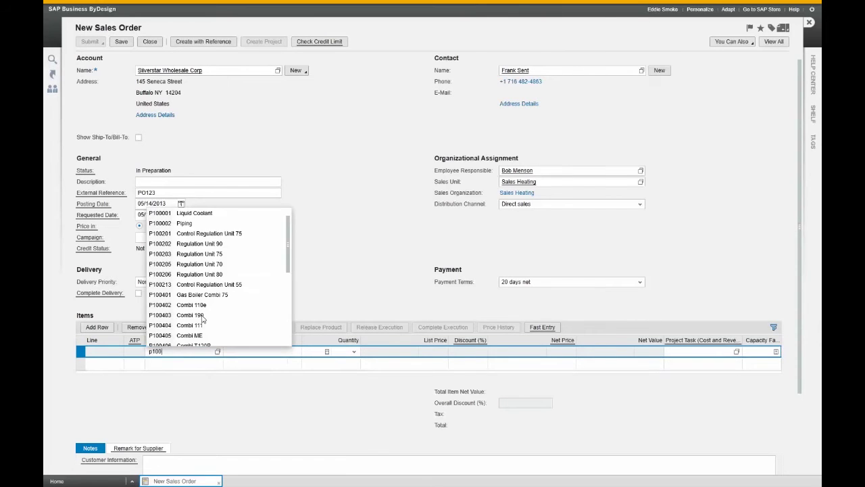
pyautogui.write('402')
pyautogui.click(195, 362)
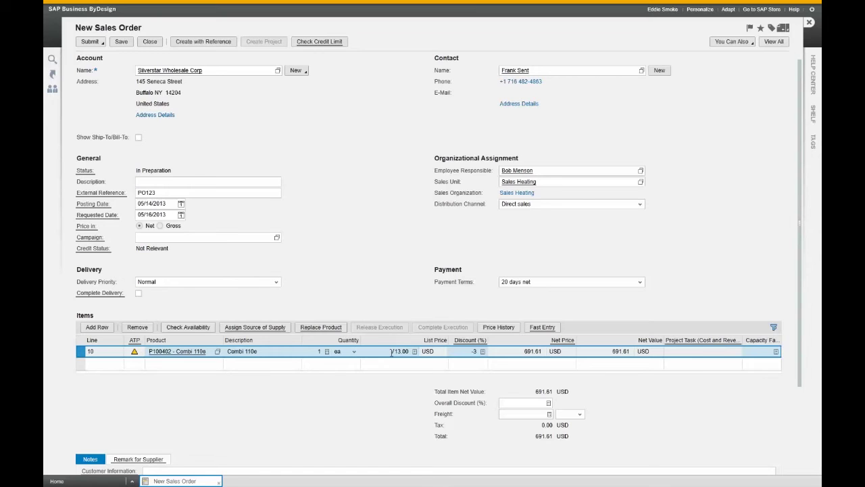
pyautogui.click(465, 350)
pyautogui.moveTo(136, 356)
# Step: Set the requested date to 05/21/2013 and submit the sales order by sending the order confirmation to the account
pyautogui.click(180, 214)
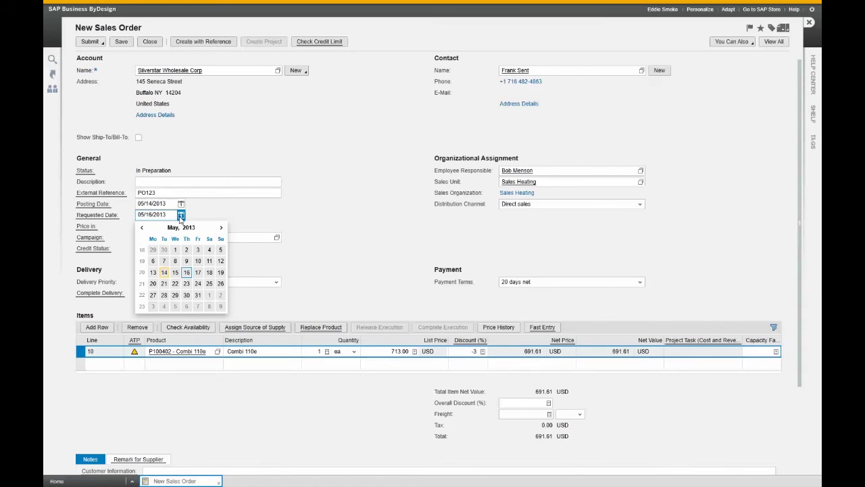
pyautogui.click(164, 283)
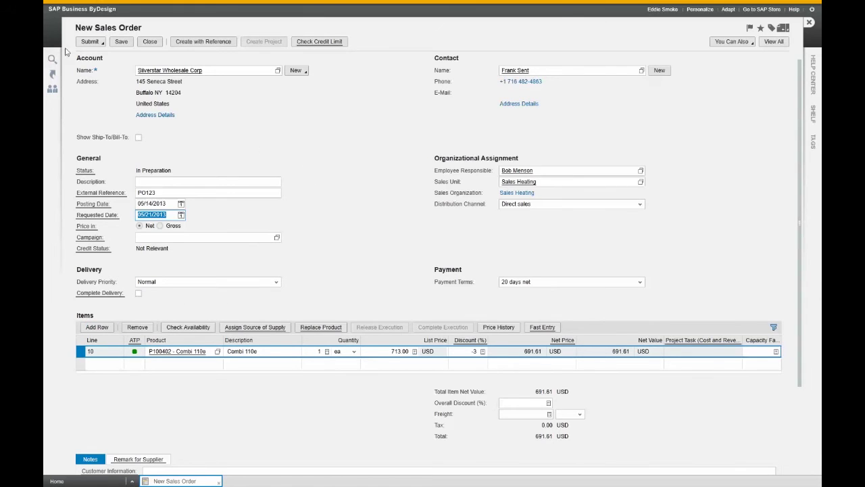
pyautogui.click(98, 47)
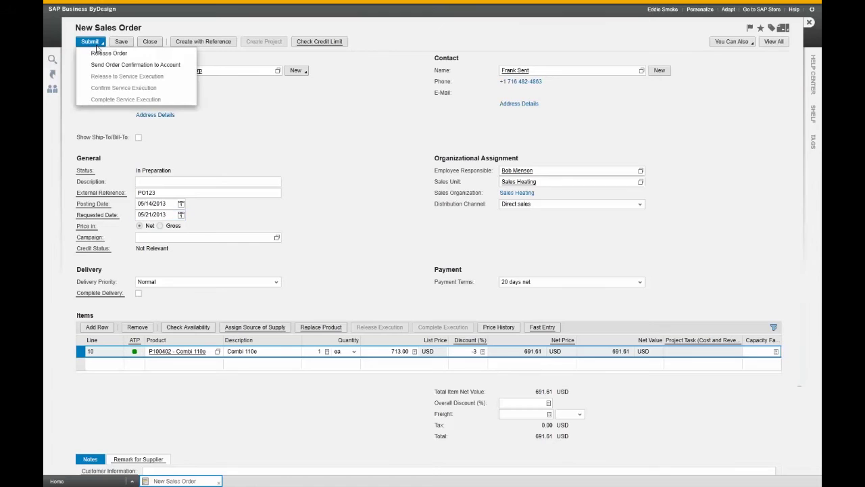
pyautogui.click(133, 65)
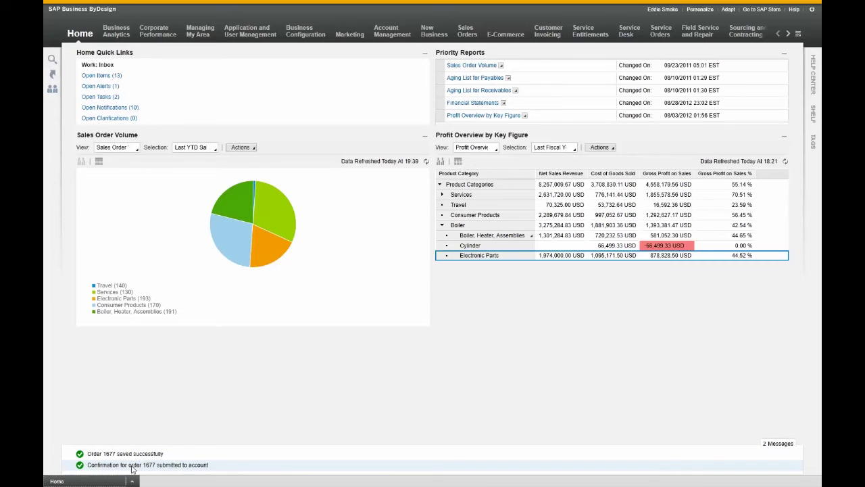
# Step: Release the Silverstar Wholesale Corp sales order line for P100402 from the Delivery Due List
pyautogui.moveTo(52, 76)
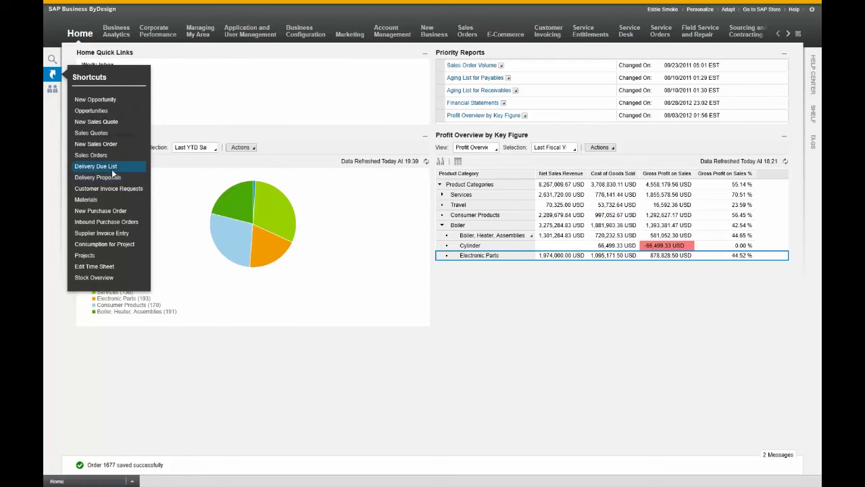
pyautogui.click(101, 166)
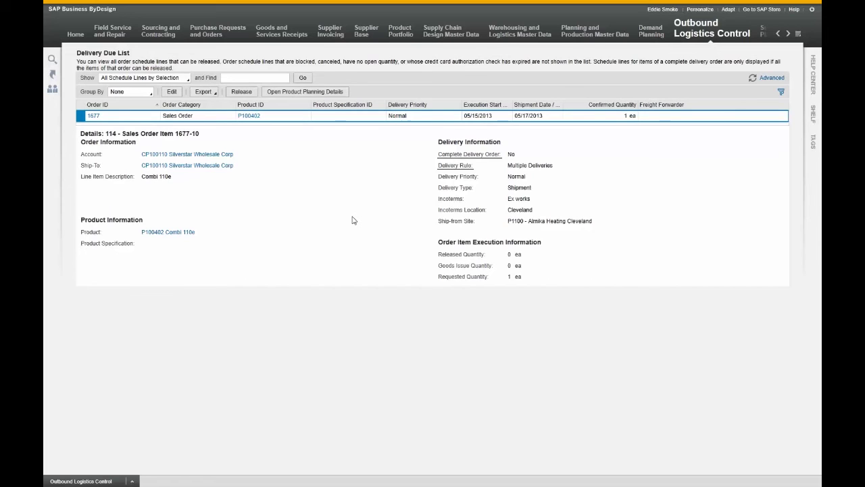
pyautogui.moveTo(440, 167)
pyautogui.click(241, 92)
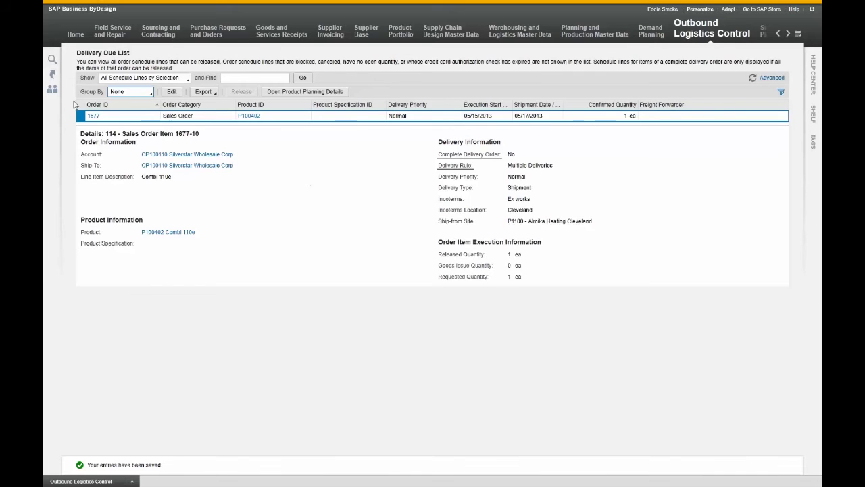
# Step: Post the goods issue for the Silverstar Wholesale Corp delivery proposal, using the proposed quantities to create the outbound delivery
pyautogui.click(54, 75)
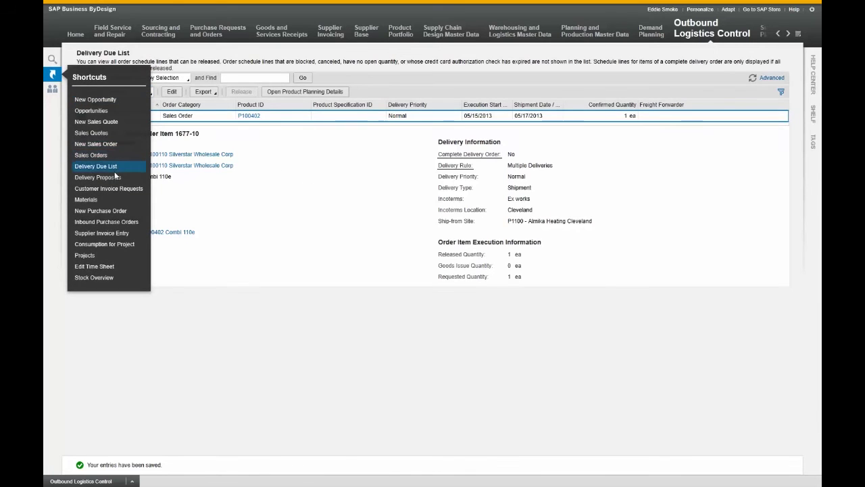
pyautogui.click(128, 179)
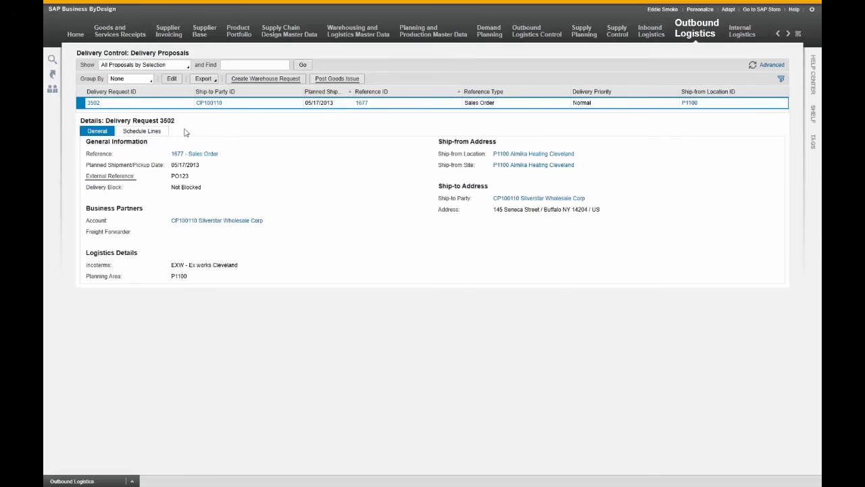
pyautogui.click(336, 79)
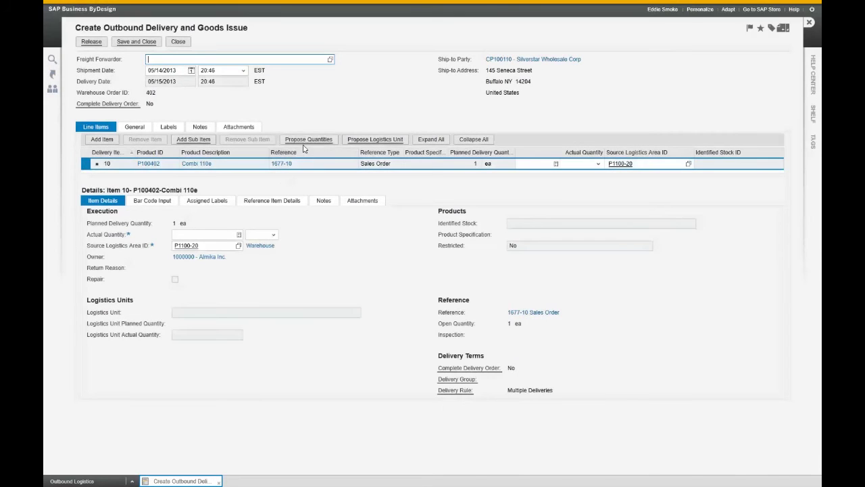
pyautogui.click(308, 139)
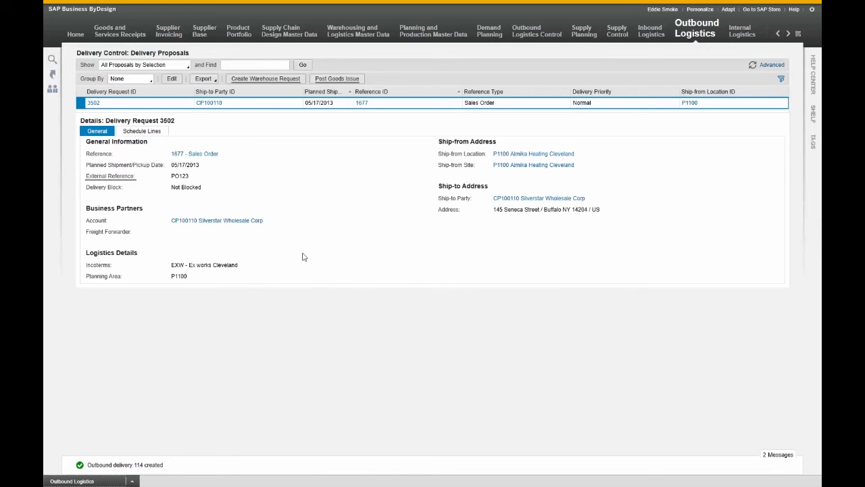
# Step: Create an invoice from Silverstar Wholesale Corp's outbound delivery invoice request and release it
pyautogui.click(55, 74)
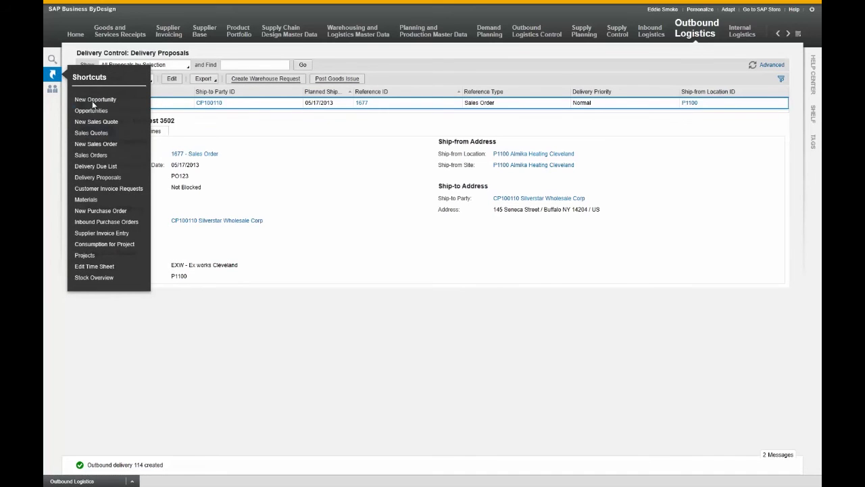
pyautogui.click(117, 189)
pyautogui.moveTo(116, 35)
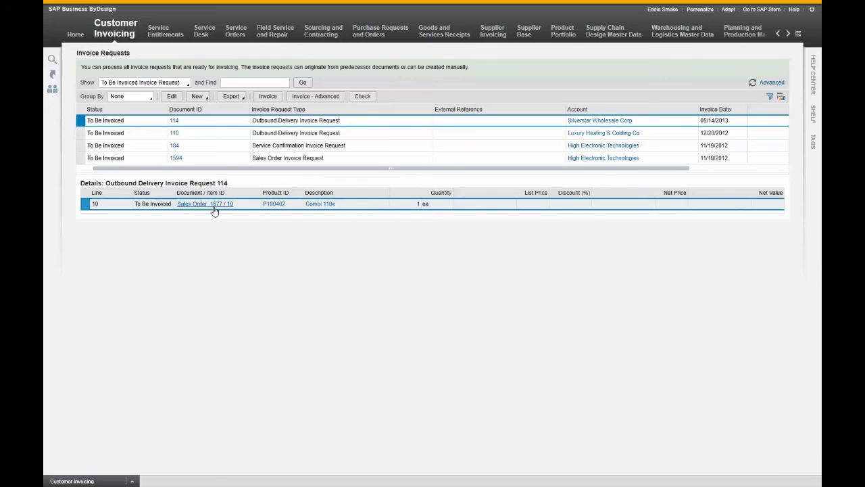
pyautogui.click(268, 99)
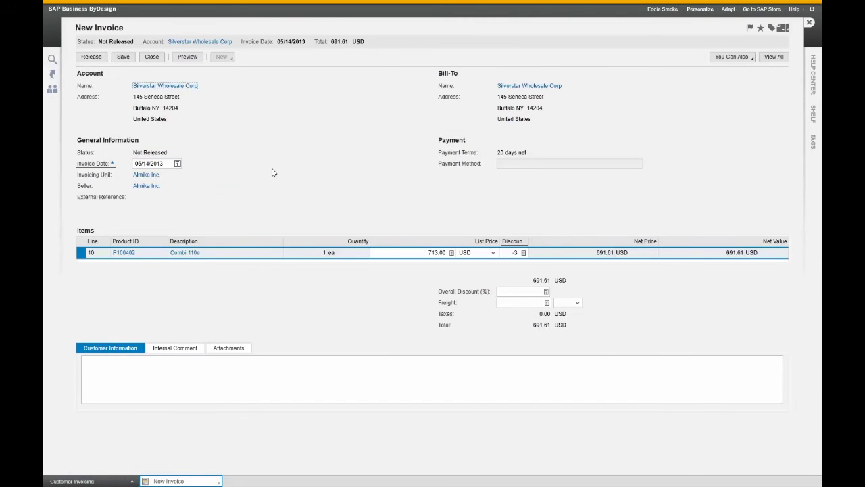
pyautogui.click(91, 57)
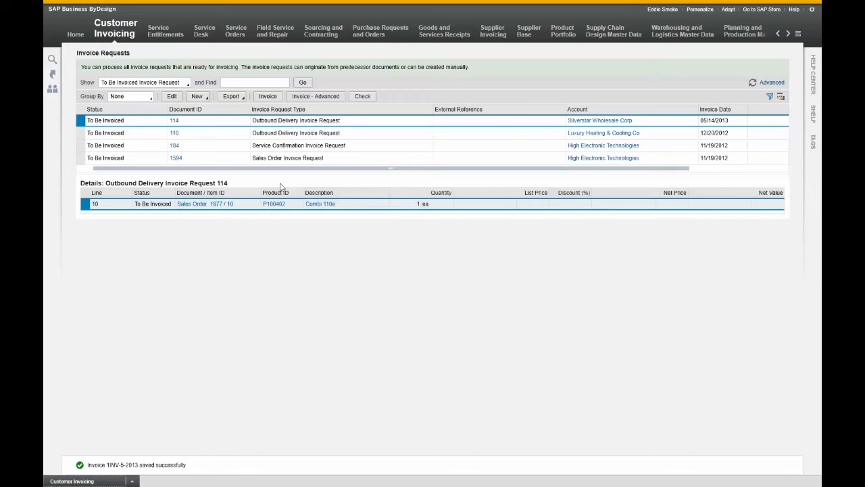
# Step: Open the full Sales Order Volume report in the web browser view from the home page's Sales Order Volume chart
pyautogui.click(51, 76)
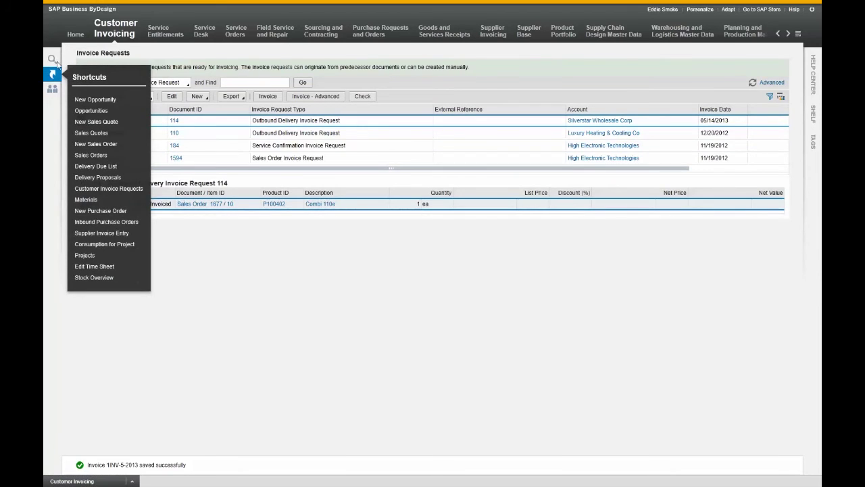
pyautogui.click(76, 33)
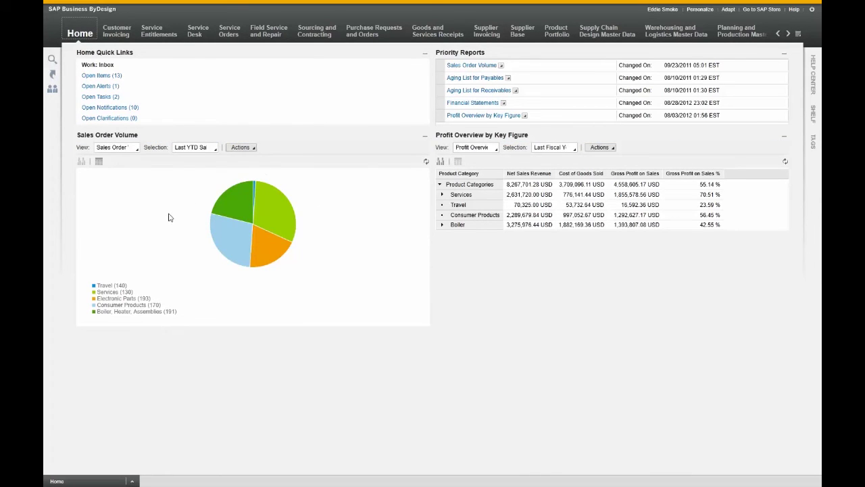
pyautogui.click(243, 147)
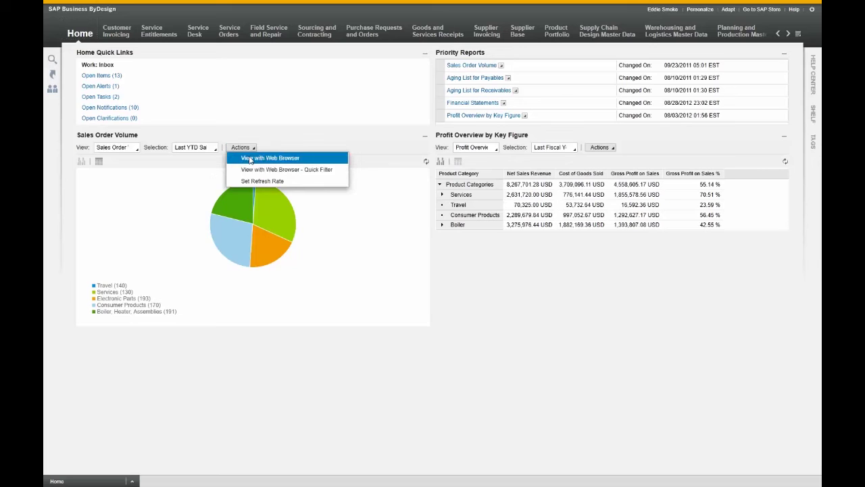
pyautogui.click(249, 159)
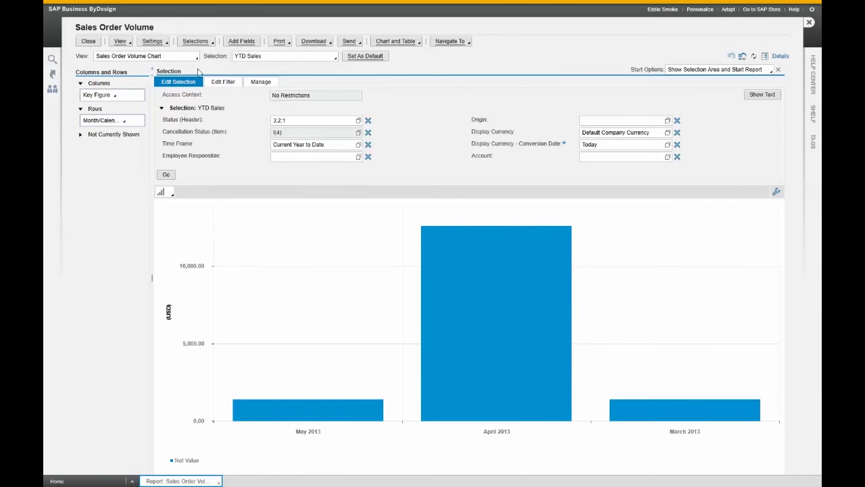
# Step: Show the report as Sales Order Volume Chart by Product Category with the Last YTD Sales selection
pyautogui.click(196, 56)
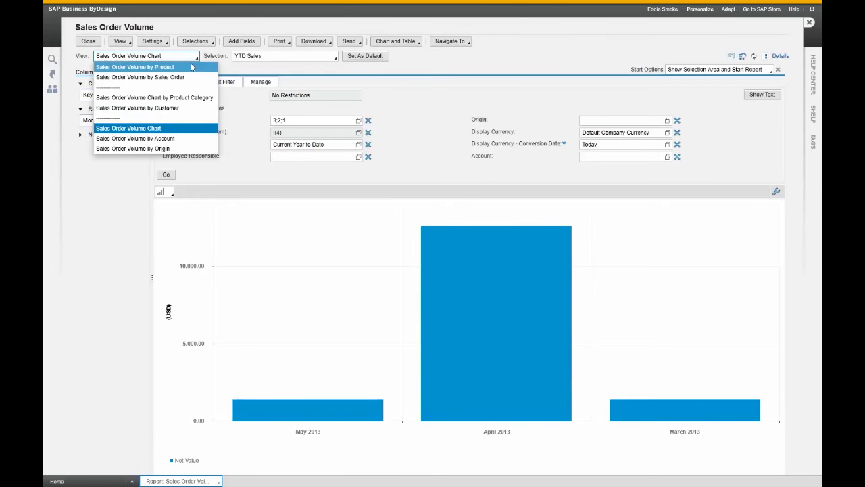
pyautogui.click(156, 97)
pyautogui.click(280, 60)
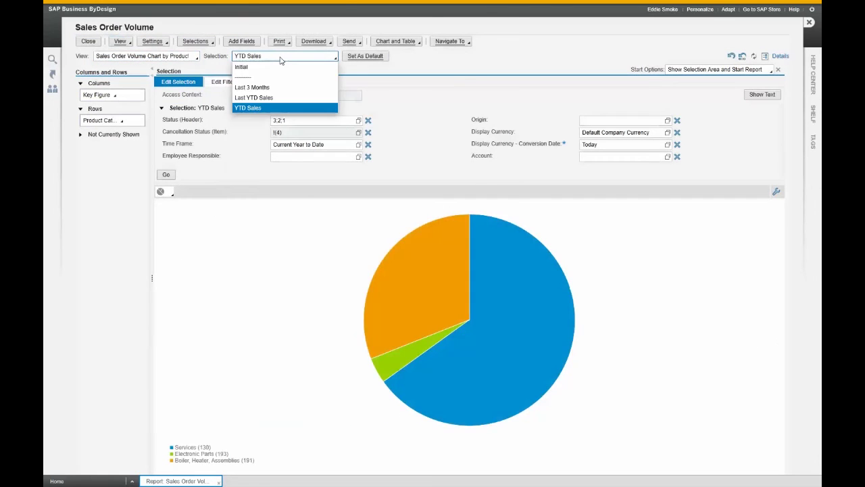
pyautogui.click(267, 97)
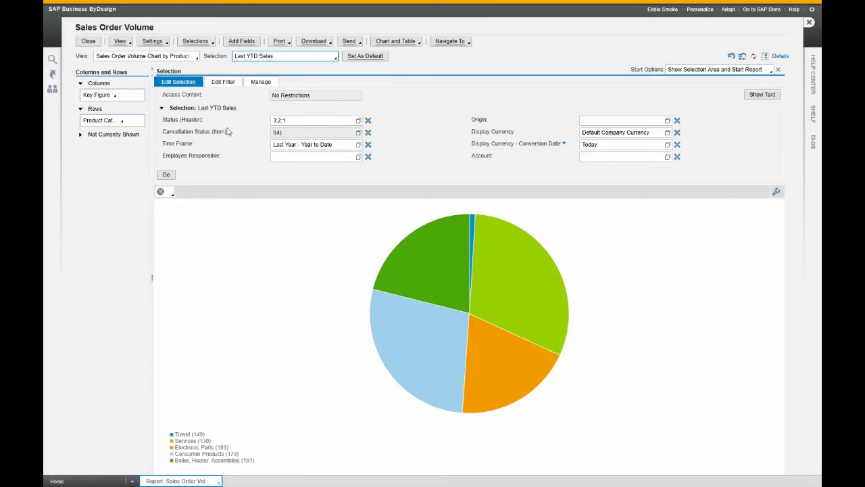
# Step: View the sales order volume by account, and switch the report to the Sales Order Volume by Product view
pyautogui.click(197, 58)
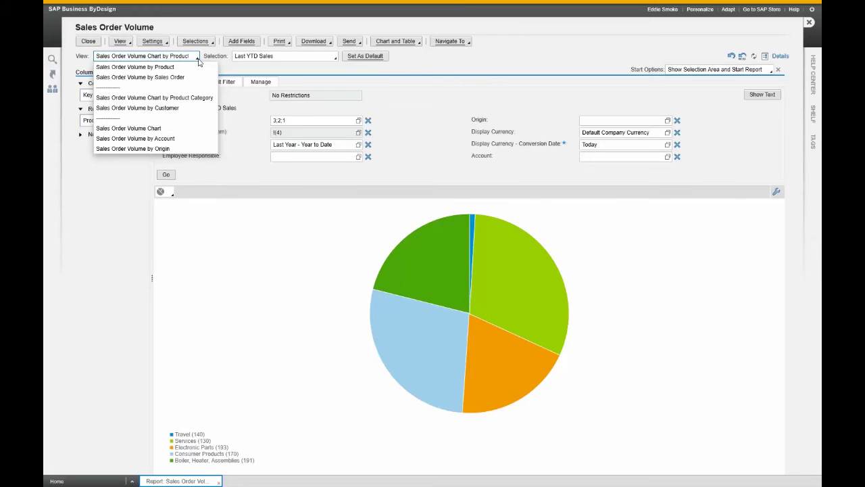
pyautogui.click(135, 138)
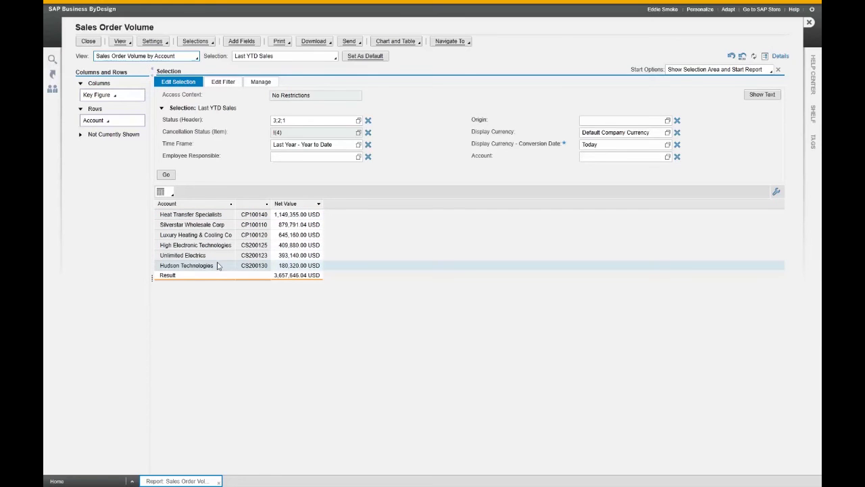
pyautogui.click(196, 59)
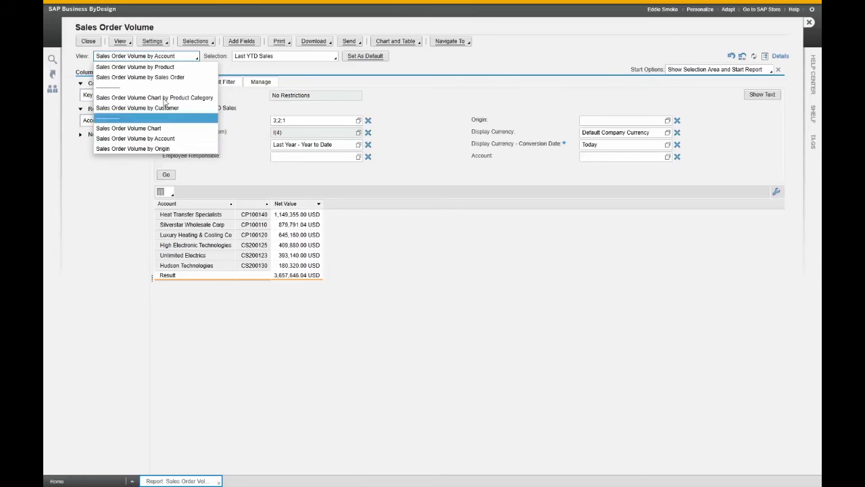
pyautogui.click(135, 67)
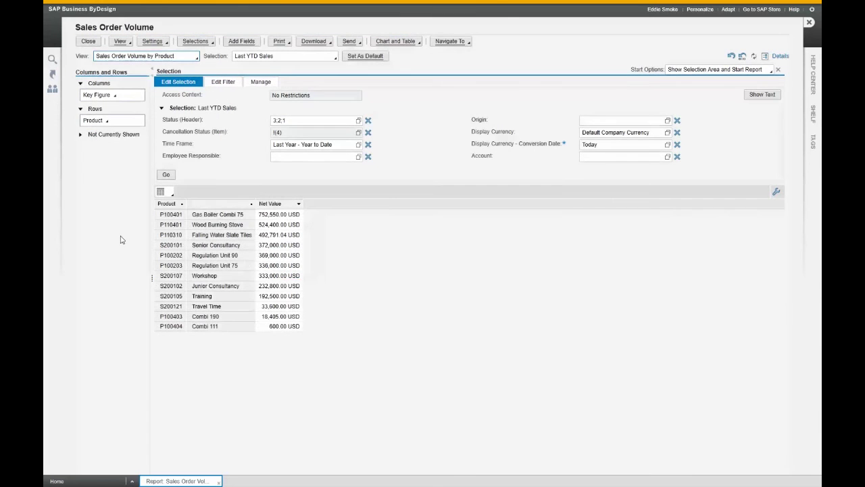
# Step: Expand and widen the list of fields not currently shown, and add Account to the report rows above Product
pyautogui.click(80, 135)
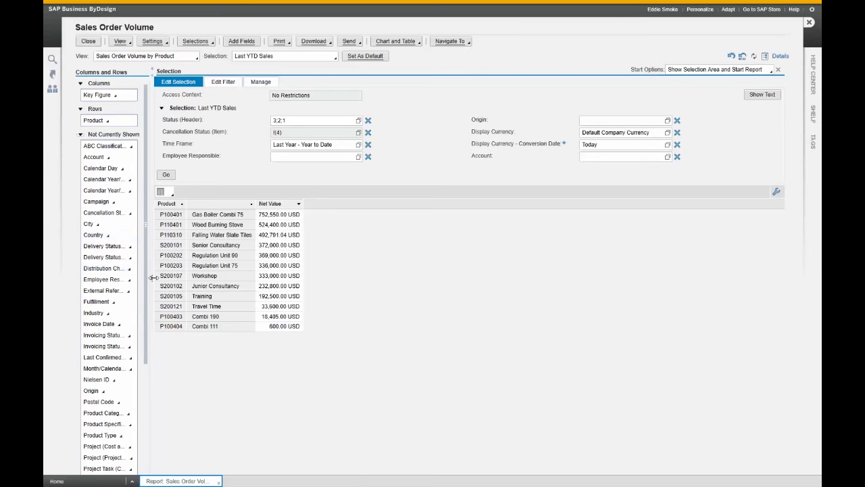
pyautogui.moveTo(152, 277); pyautogui.dragTo(213, 274)
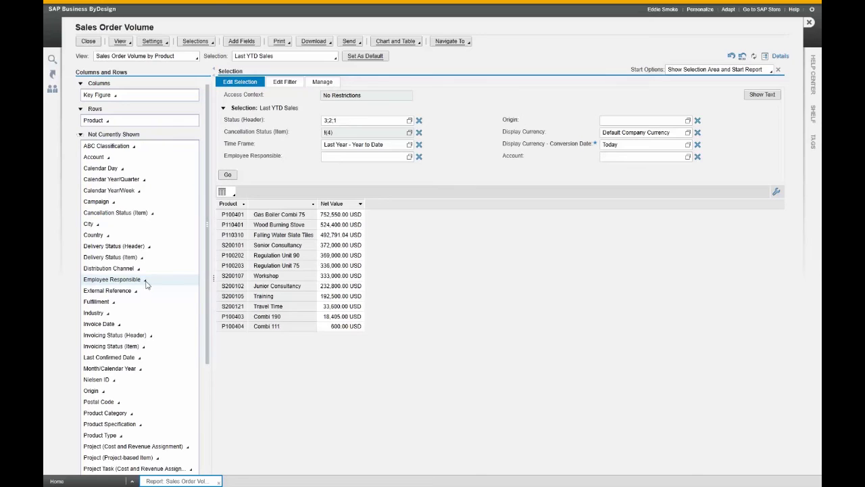
pyautogui.click(91, 159)
pyautogui.moveTo(91, 162); pyautogui.dragTo(100, 118)
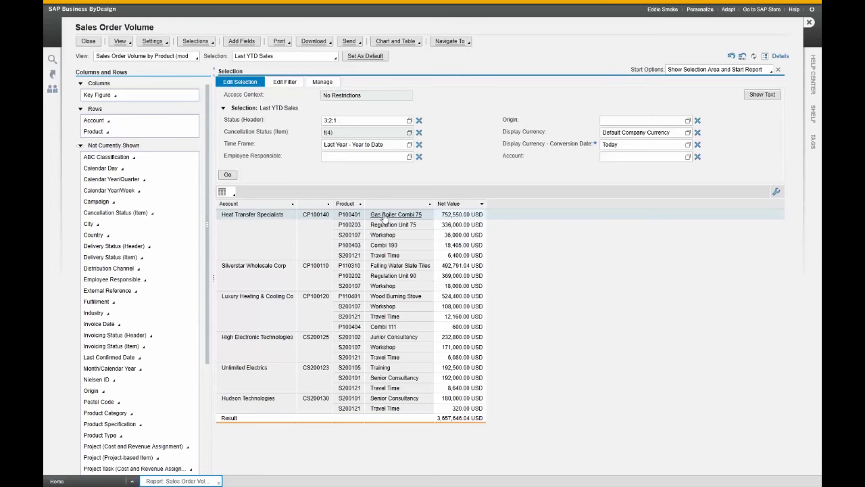
# Step: Add Sales Order to the report rows and place it between Account and Product
pyautogui.scroll(-2, 209, 302)
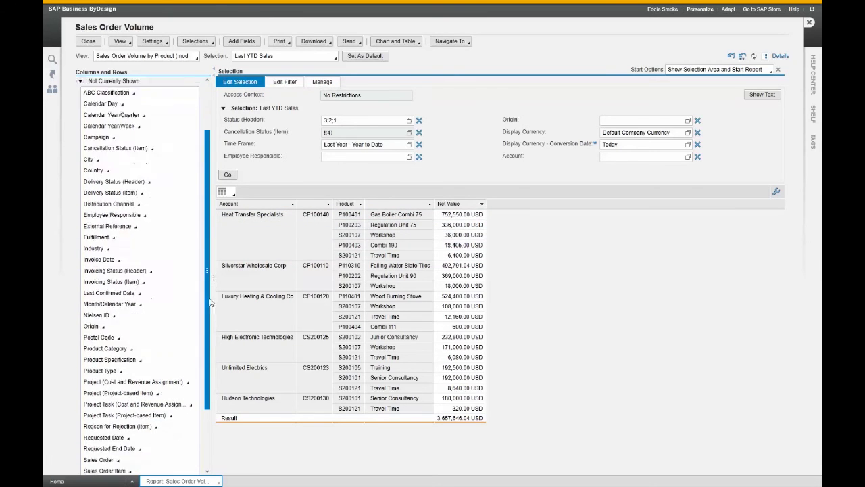
pyautogui.moveTo(210, 302); pyautogui.dragTo(210, 342)
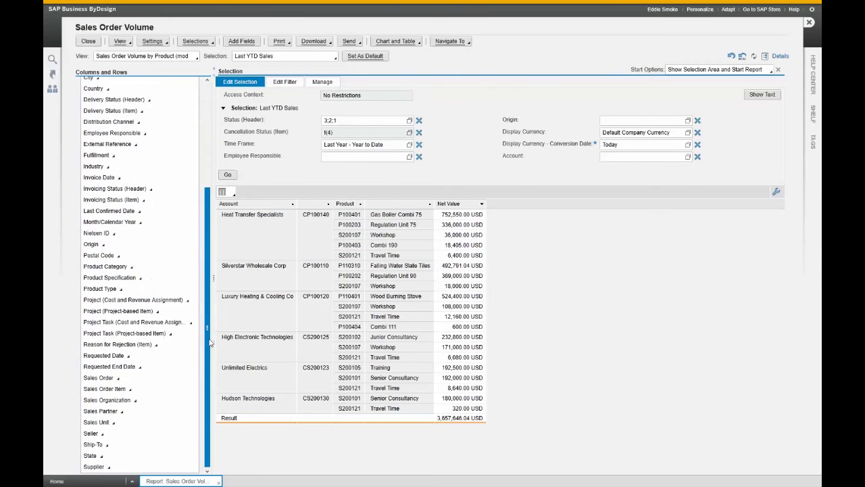
pyautogui.click(119, 378)
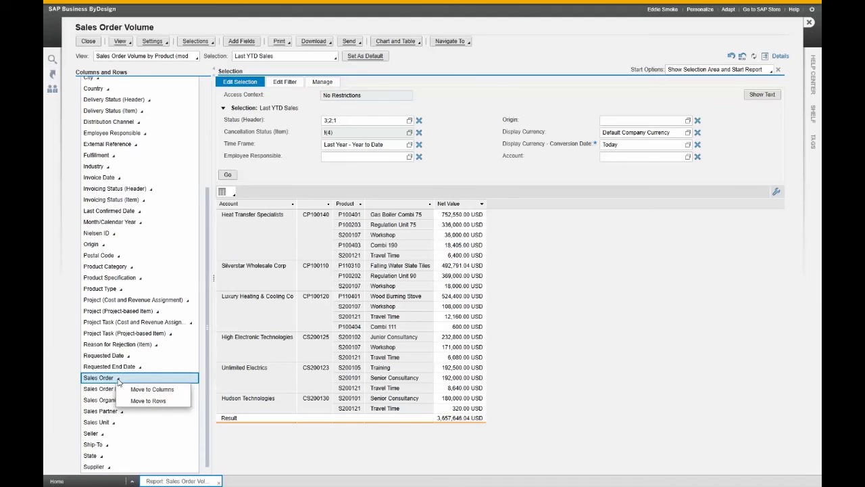
pyautogui.click(149, 401)
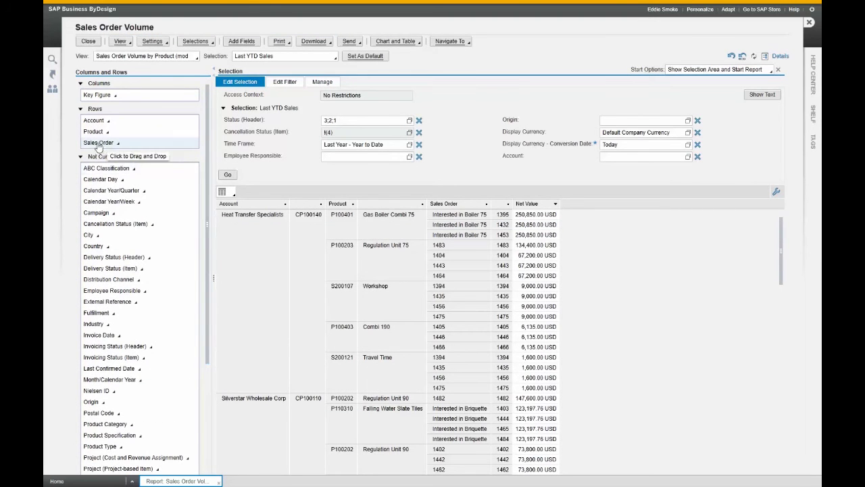
pyautogui.moveTo(99, 145); pyautogui.dragTo(103, 129)
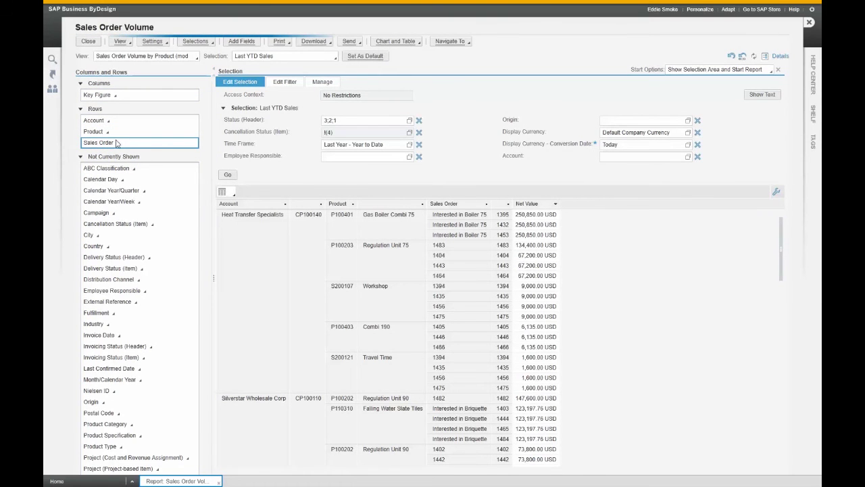
# Step: Open the first 73,800 USD Regulation Unit 90 sales order of Silverstar Wholesale Corp from the report
pyautogui.scroll(-2, 133, 191)
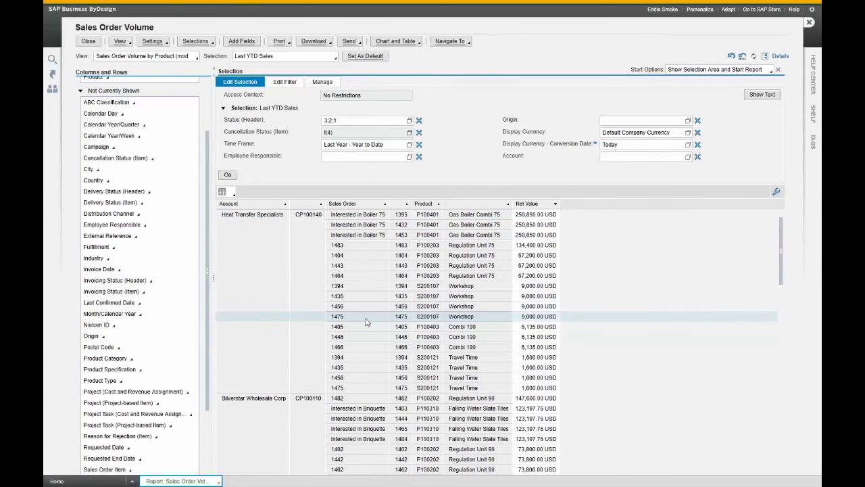
pyautogui.scroll(-2, 364, 322)
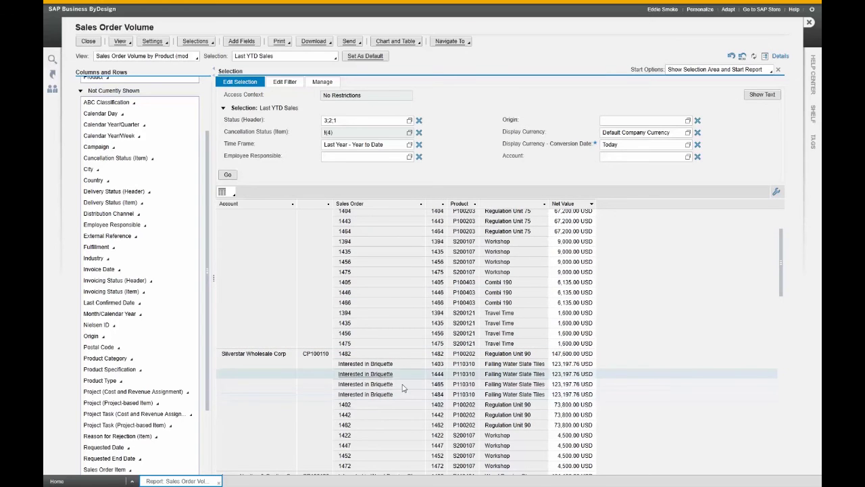
pyautogui.click(389, 405)
pyautogui.scroll(-3, 388, 409)
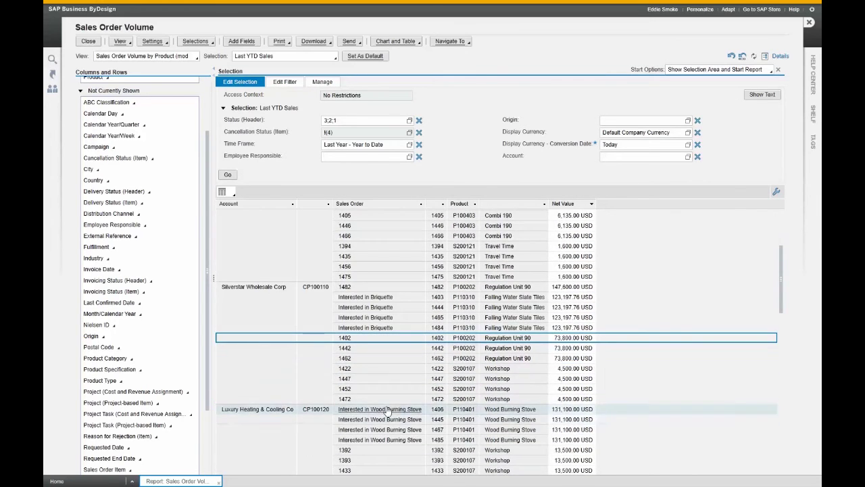
pyautogui.click(346, 340)
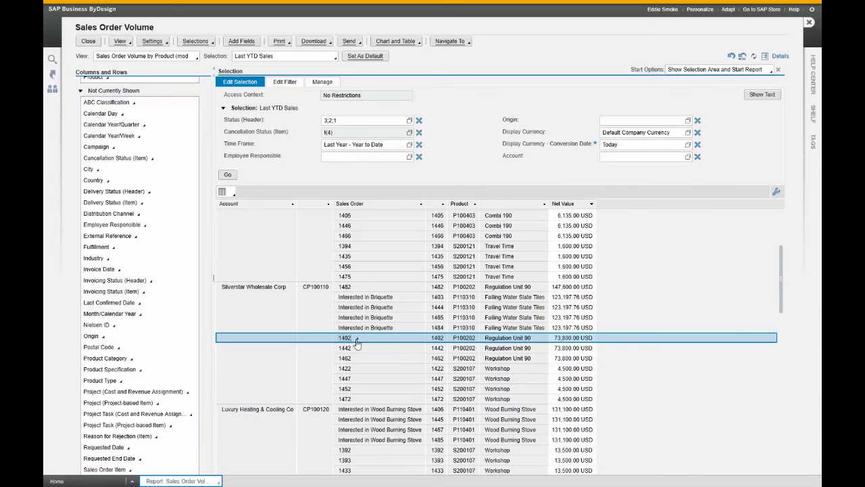
pyautogui.click(357, 342)
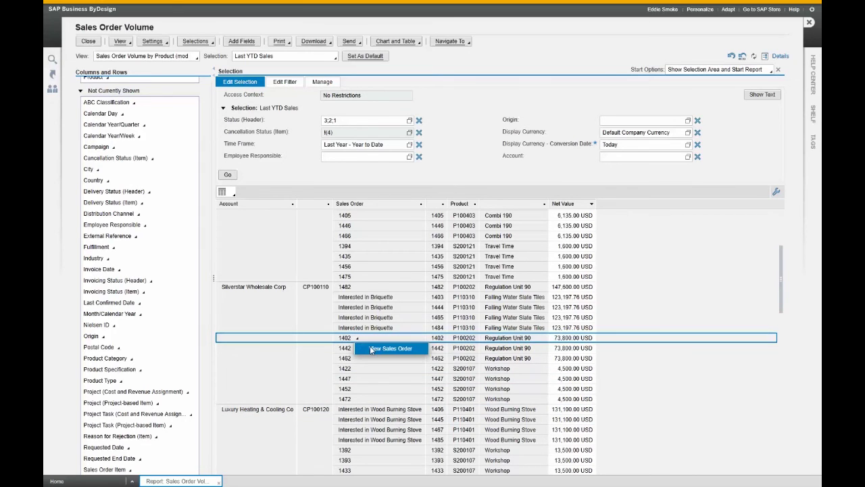
pyautogui.click(371, 349)
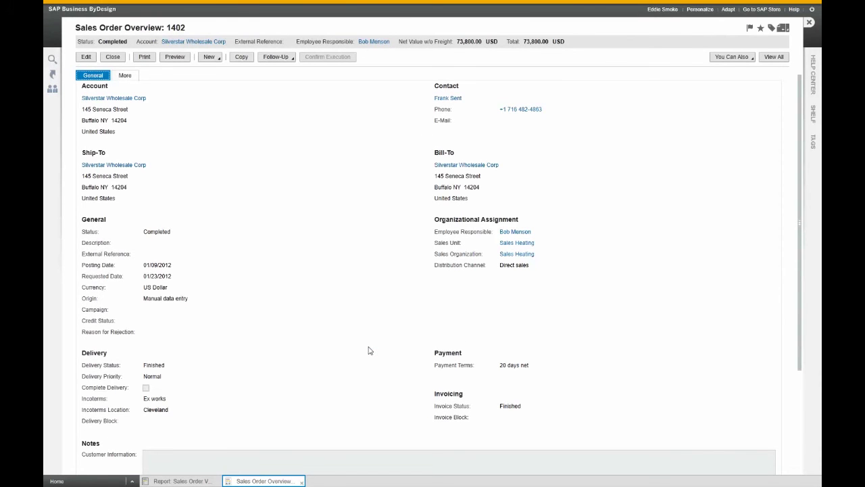
# Step: Review the sales order's document flow from delivery to payment allocation, and close both the order and the Sales Order Volume report
pyautogui.click(126, 76)
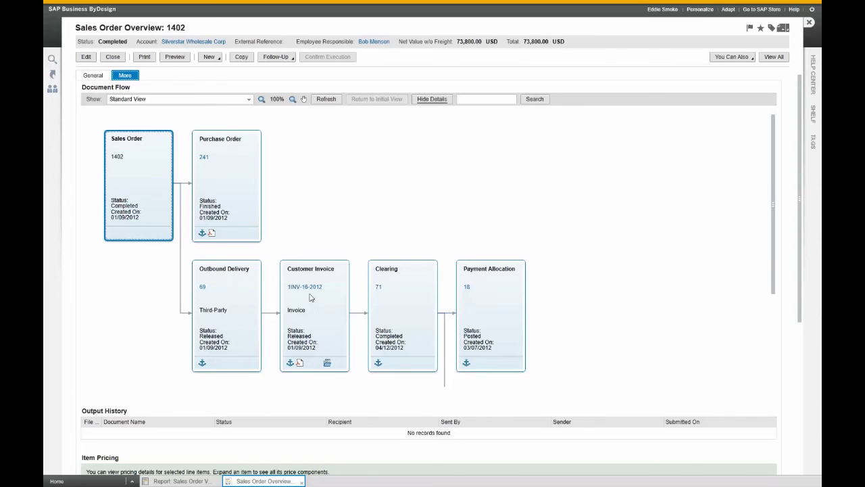
pyautogui.scroll(-3, 496, 334)
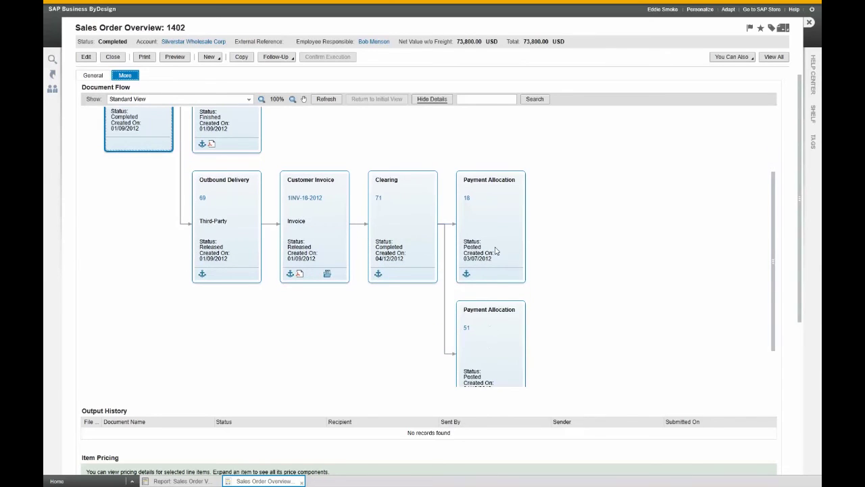
pyautogui.scroll(-1, 497, 230)
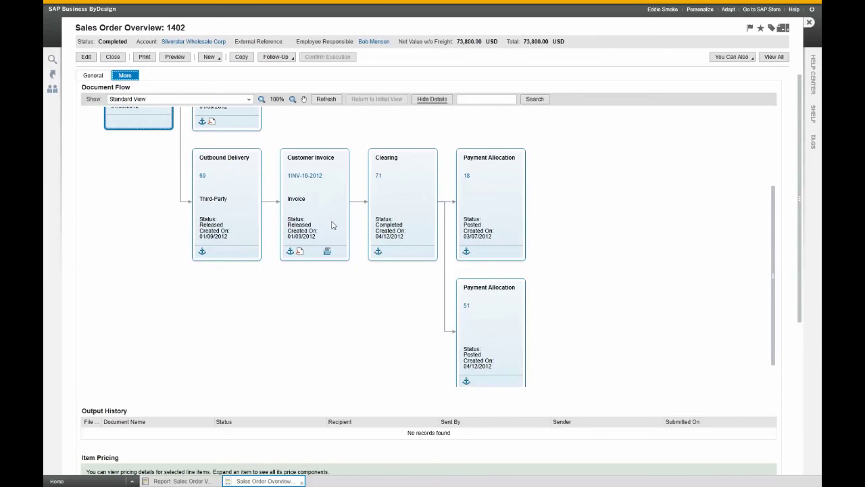
pyautogui.scroll(2, 331, 228)
pyautogui.scroll(1, 331, 229)
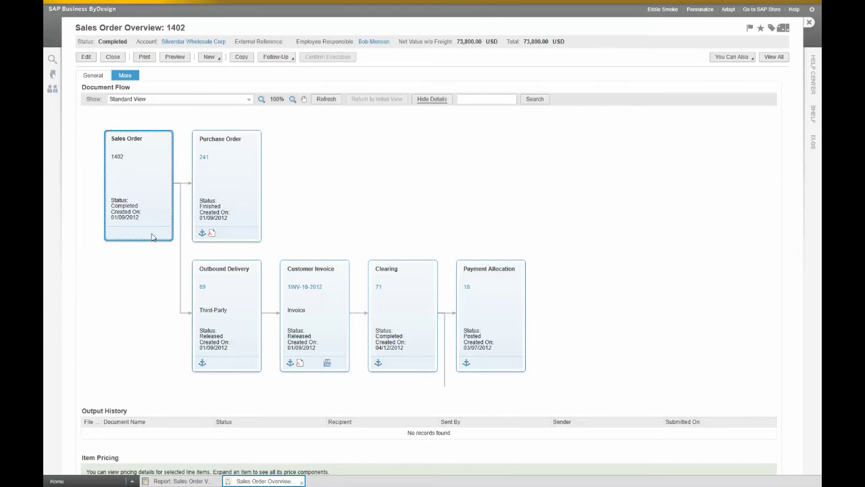
pyautogui.click(112, 57)
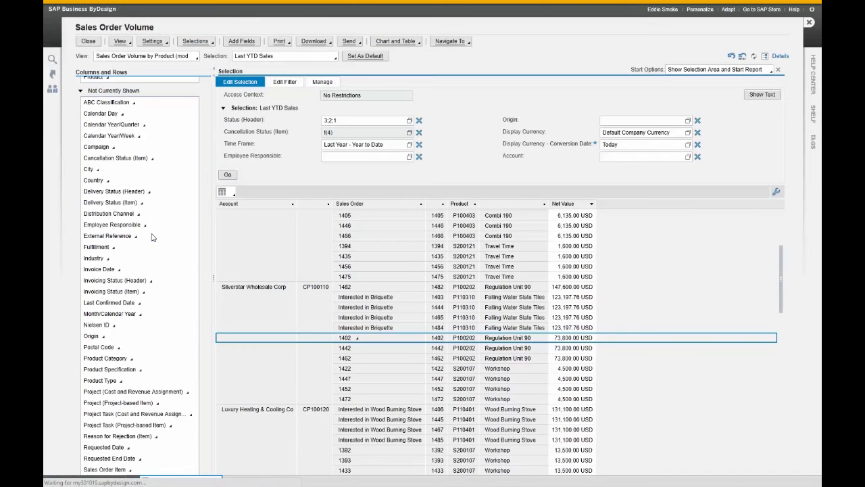
pyautogui.click(94, 44)
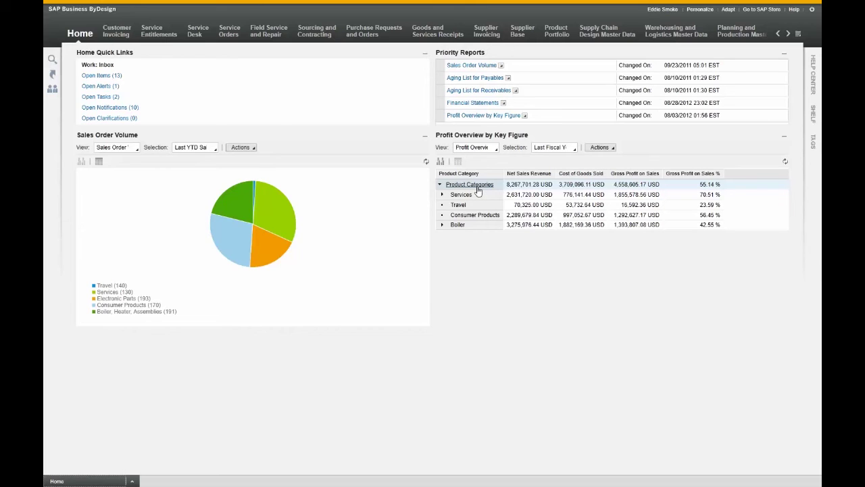
# Step: Expand Boiler in Profit Overview by Key Figure to examine the profit of its subcategories, and collapse it again
pyautogui.click(442, 226)
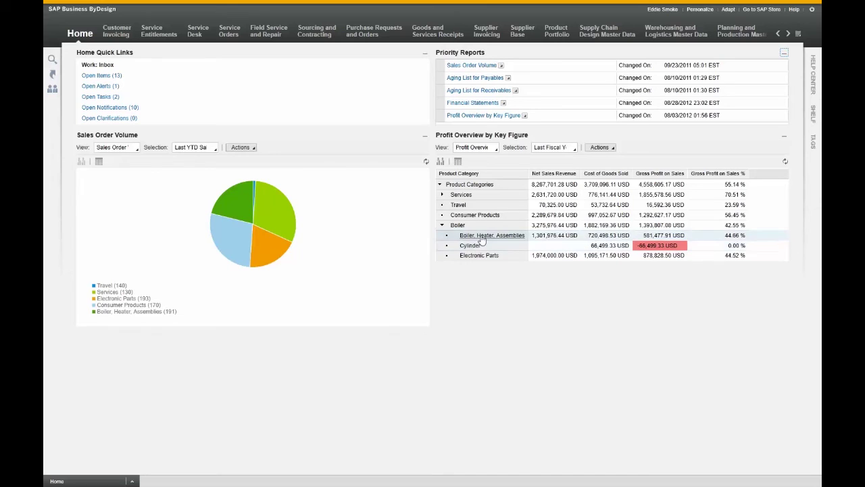
pyautogui.click(480, 236)
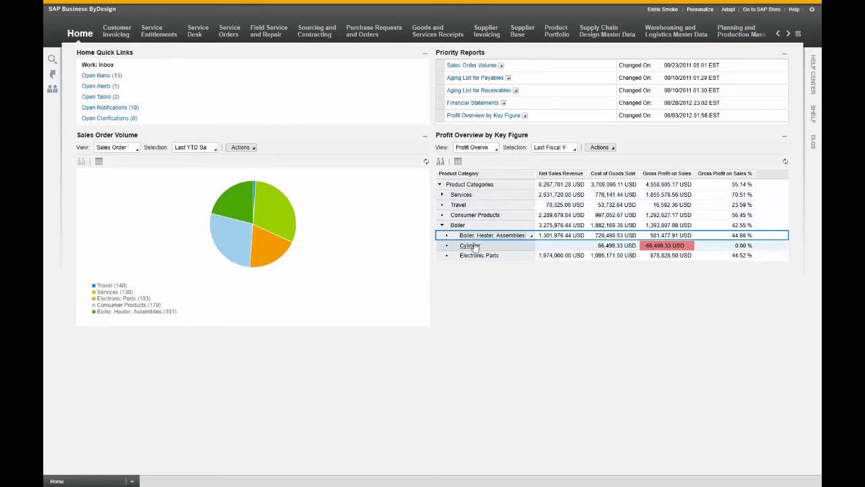
pyautogui.click(442, 224)
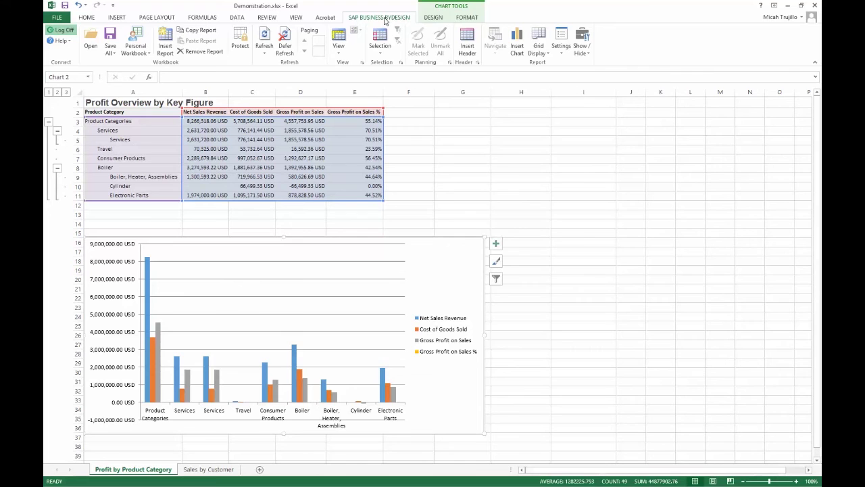
# Step: Examine the Profit Overview by Key Figure table in Excel and the views and selections available for the report
pyautogui.click(314, 137)
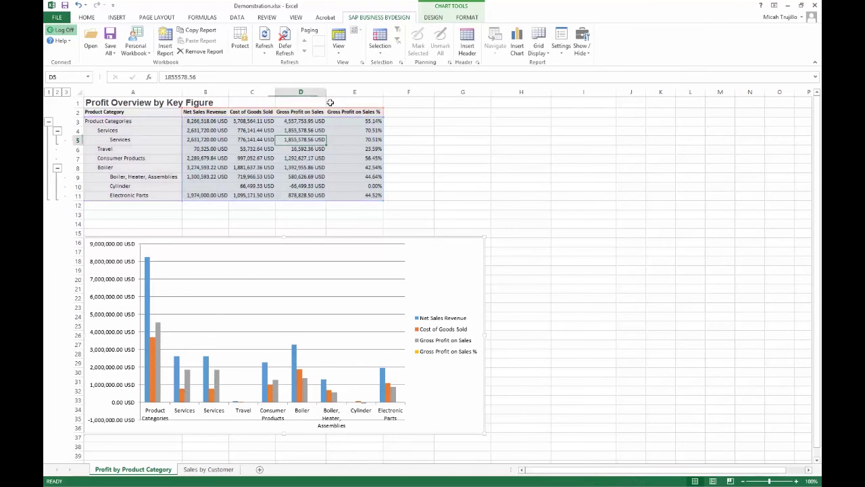
pyautogui.click(143, 140)
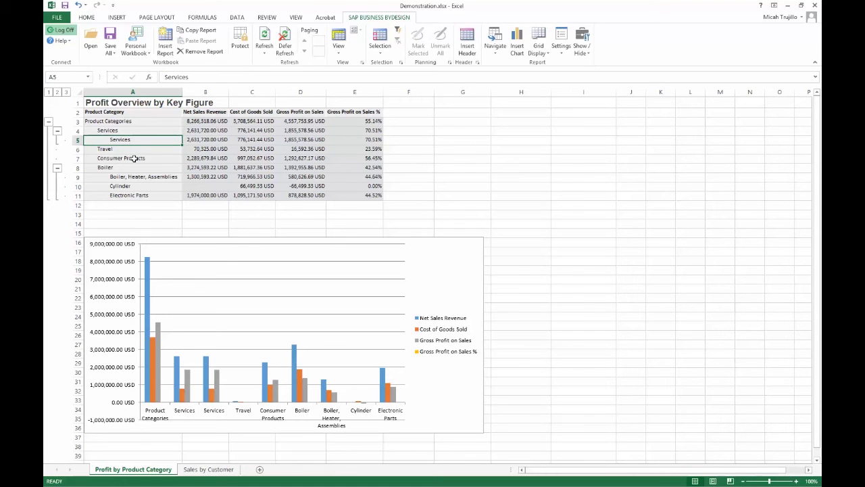
pyautogui.click(130, 103)
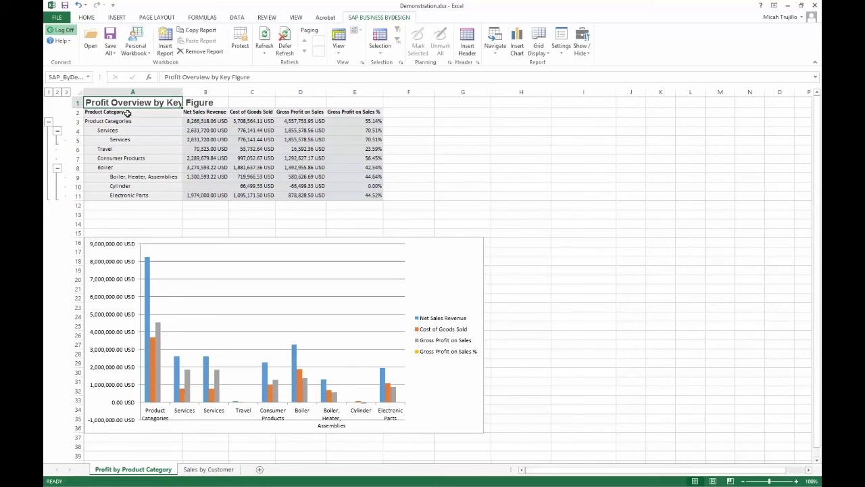
pyautogui.click(112, 168)
pyautogui.click(112, 131)
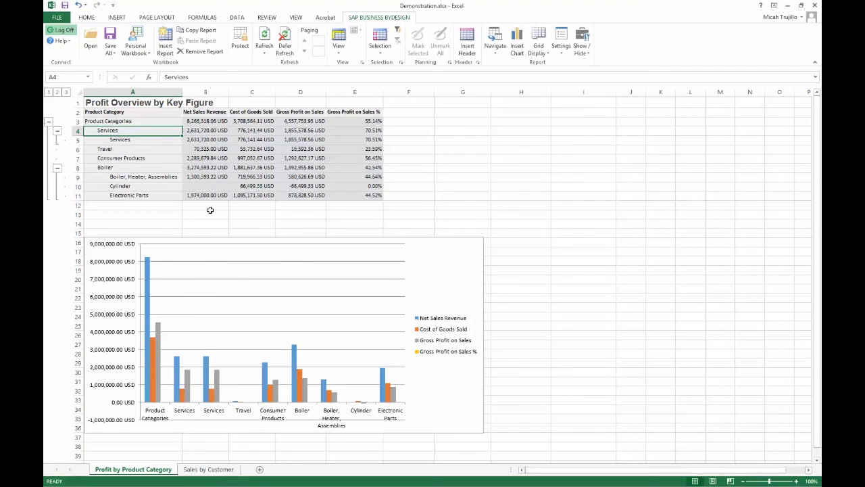
pyautogui.click(128, 140)
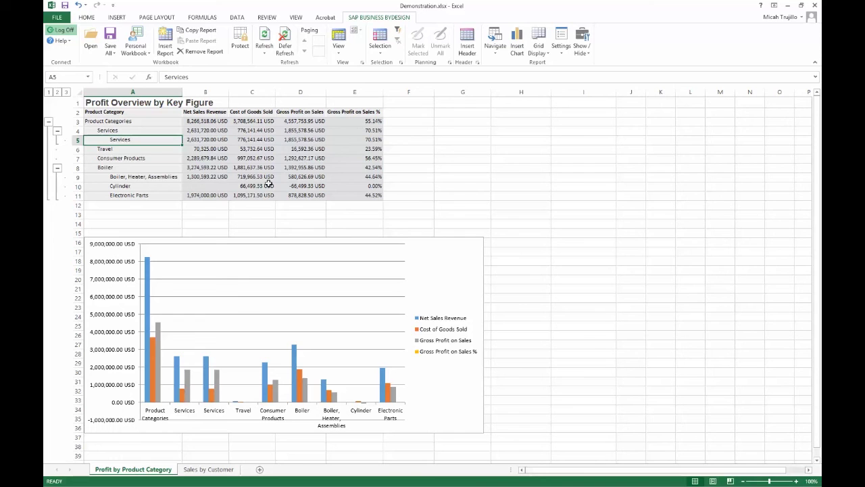
pyautogui.click(338, 46)
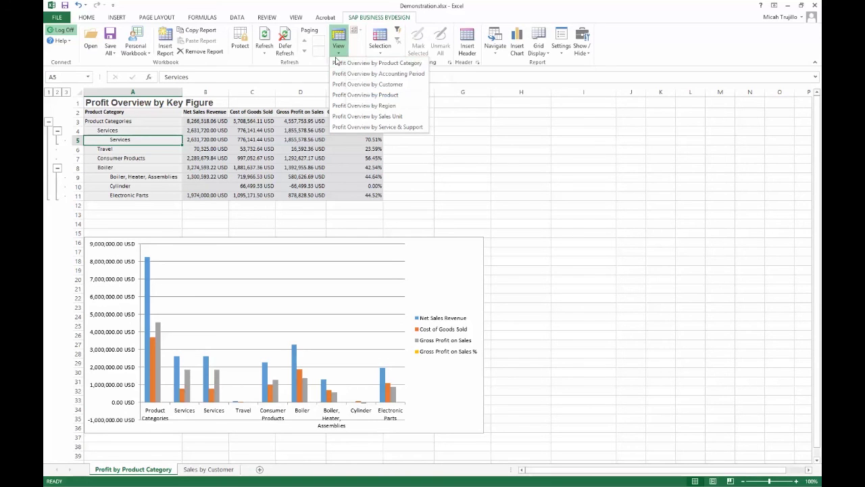
pyautogui.click(380, 53)
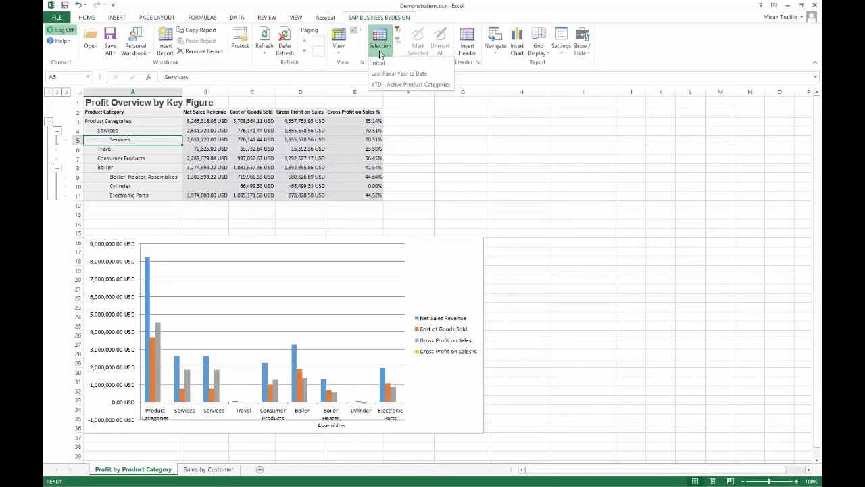
pyautogui.click(386, 83)
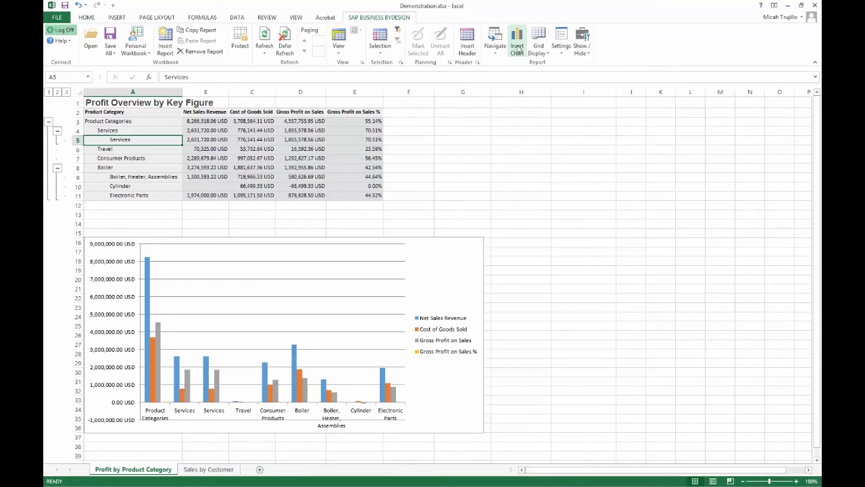
# Step: Replace the existing chart with a new chart of the profit report, placed below the table from A16 and enlarged to about G38
pyautogui.click(436, 238)
pyautogui.press('Delete')
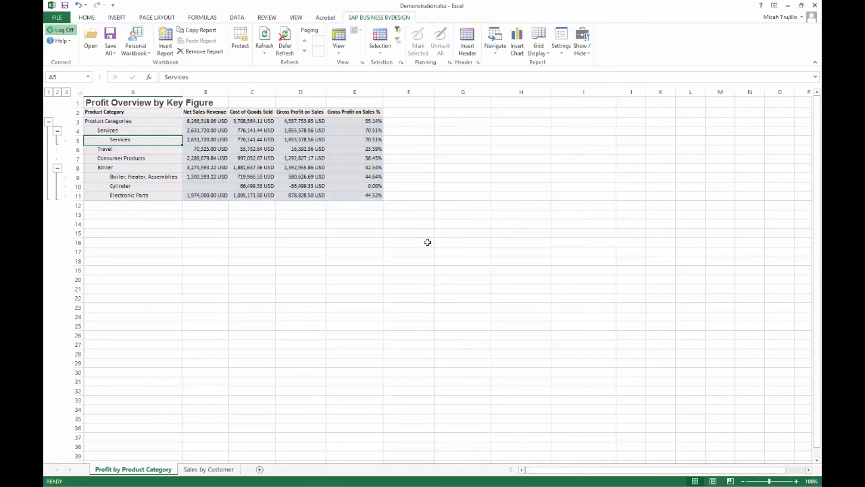
pyautogui.click(121, 246)
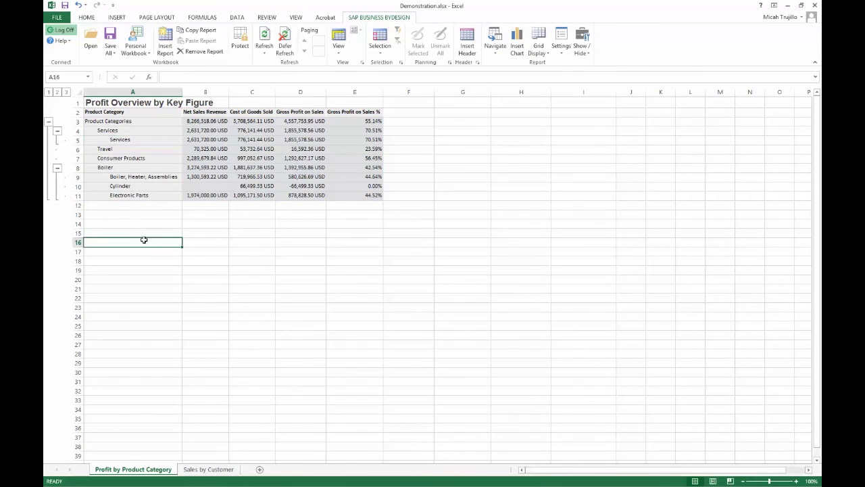
pyautogui.click(517, 51)
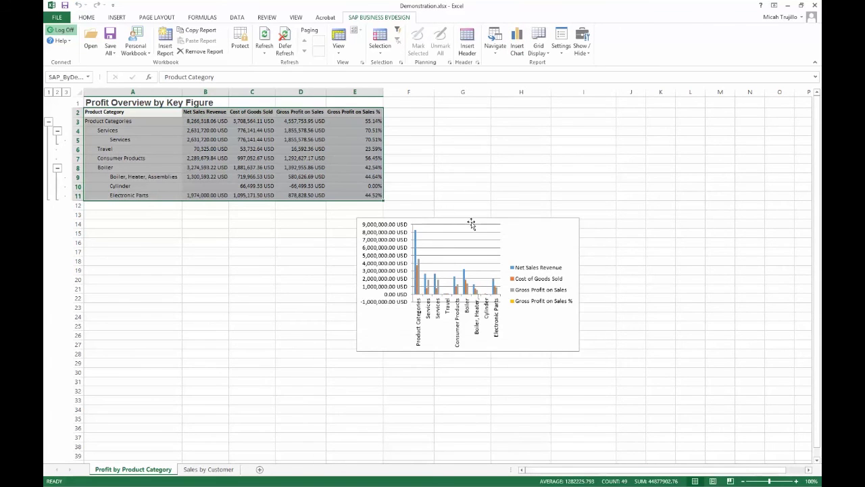
pyautogui.moveTo(469, 219); pyautogui.dragTo(190, 235)
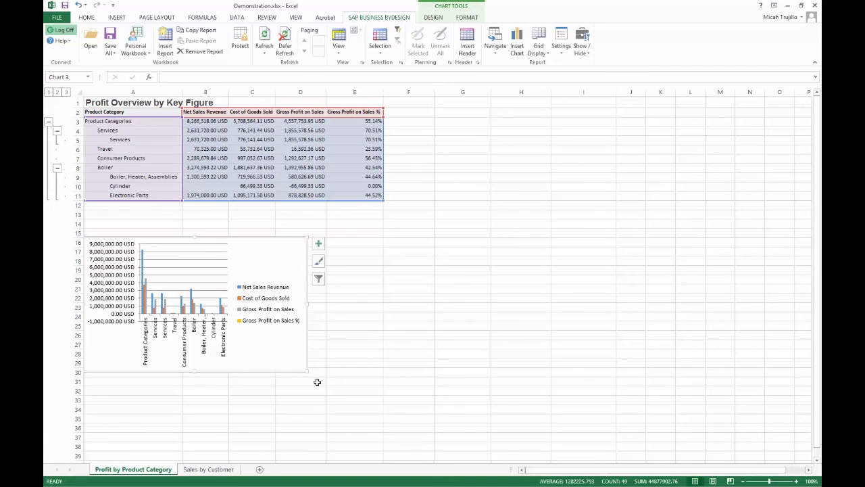
pyautogui.moveTo(306, 370); pyautogui.dragTo(447, 449)
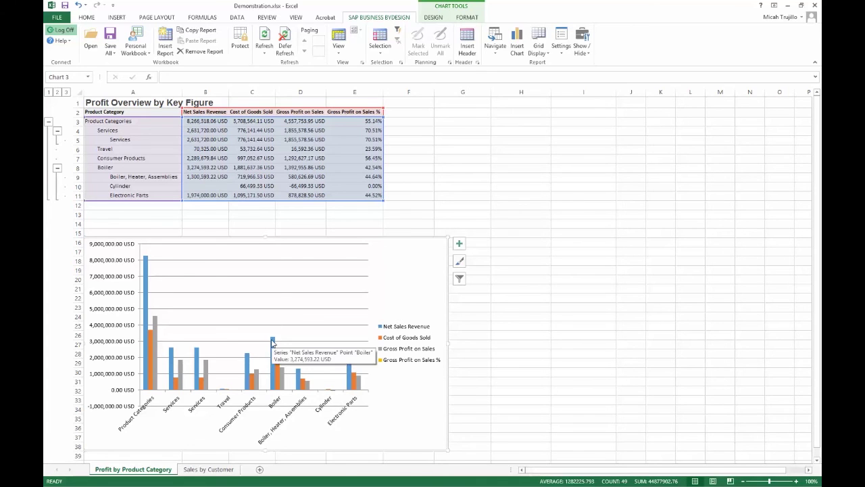
# Step: Inspect the Boiler bars in the new chart and open the Sales by Customer sheet
pyautogui.moveTo(282, 383)
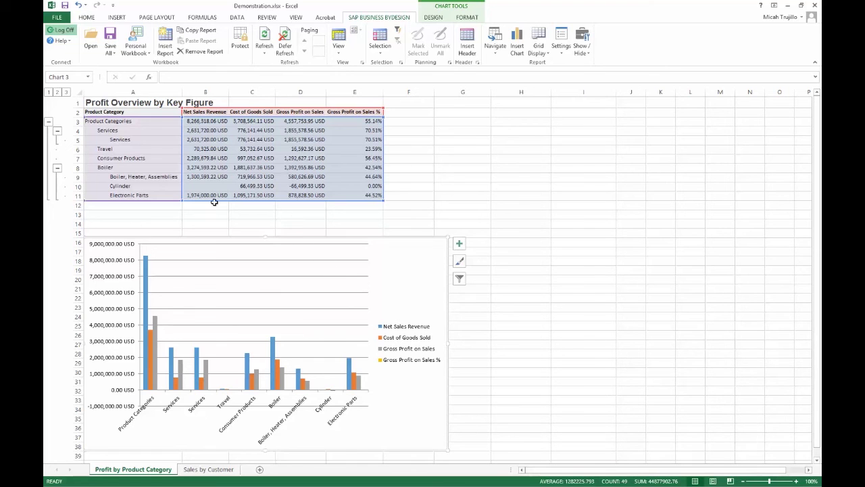
pyautogui.click(210, 469)
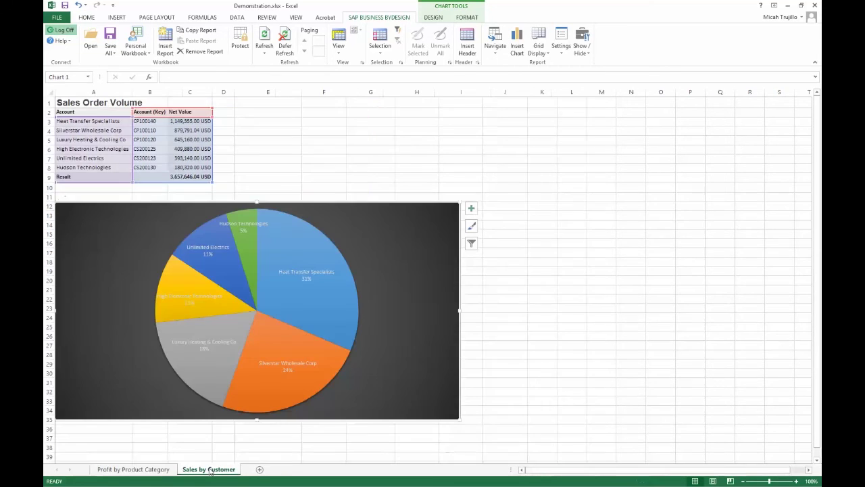